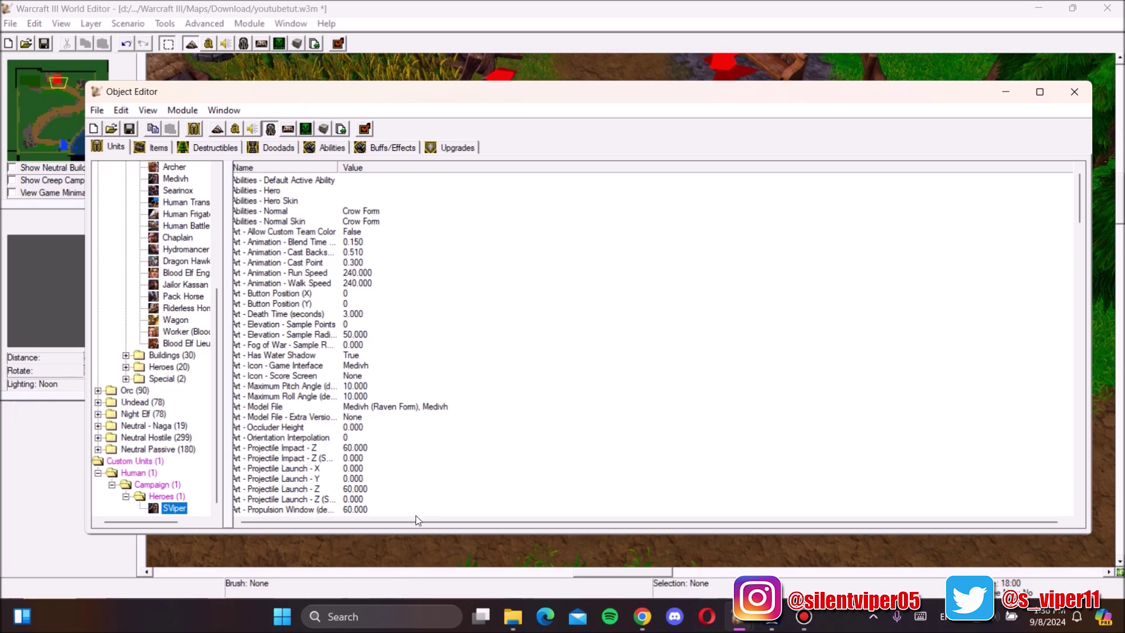
# Step: Select SViper's Abilities - Hero field in the unit data
pyautogui.click(293, 192)
# Step: Add Rain of Fire, Soul Burn, Brilliance Aura and Inferno to SViper's hero ability list
pyautogui.doubleClick(294, 191)
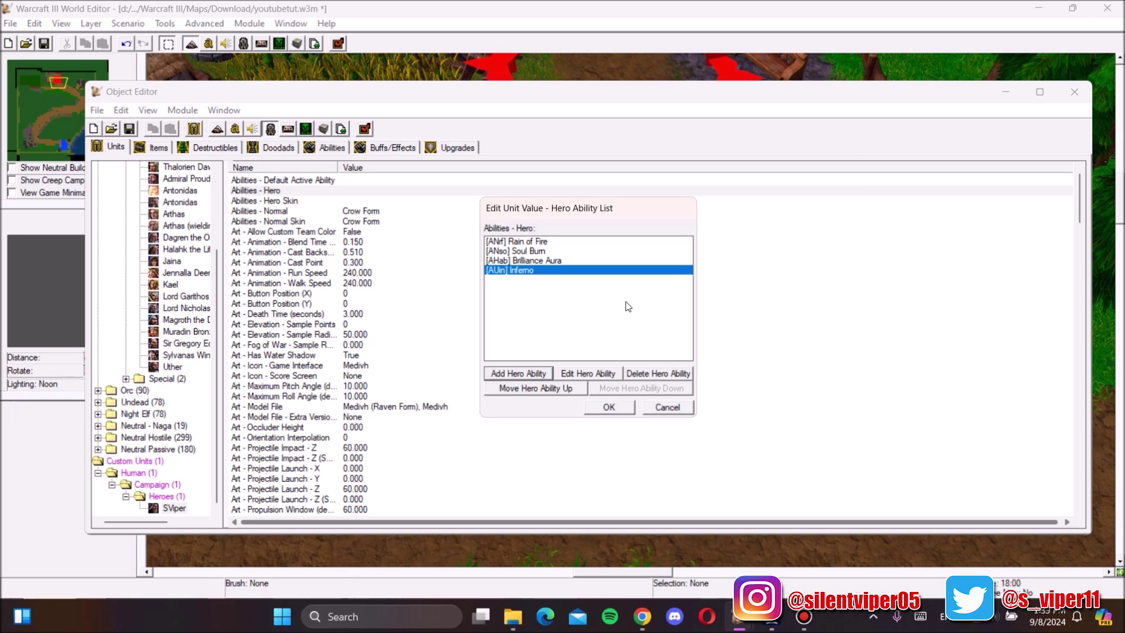
pyautogui.click(550, 244)
pyautogui.click(553, 251)
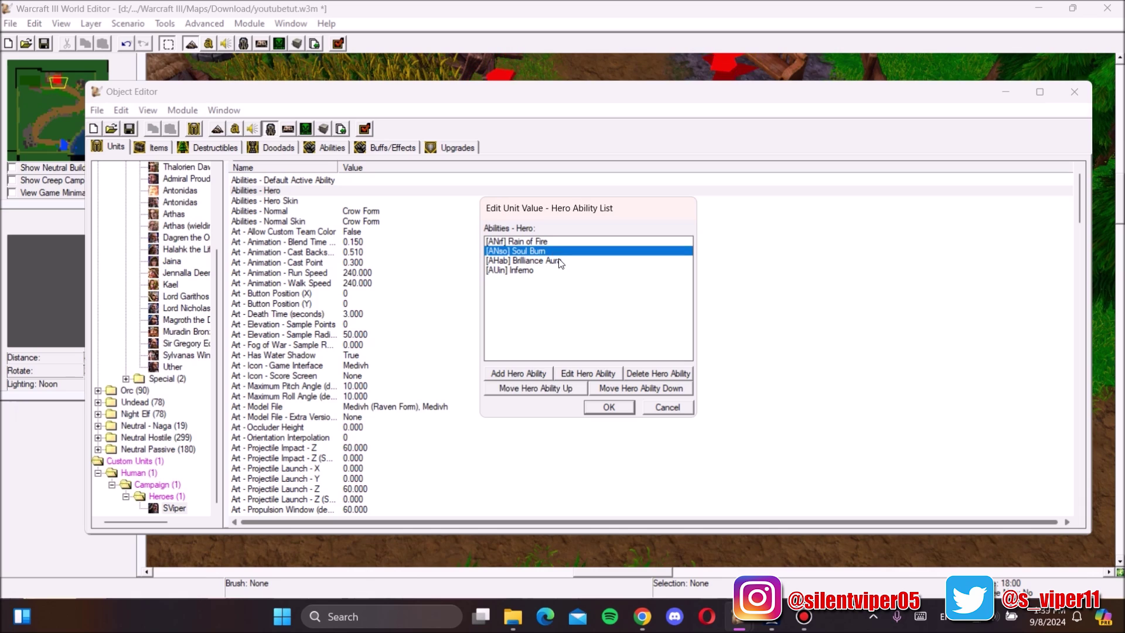
pyautogui.click(557, 260)
pyautogui.click(535, 271)
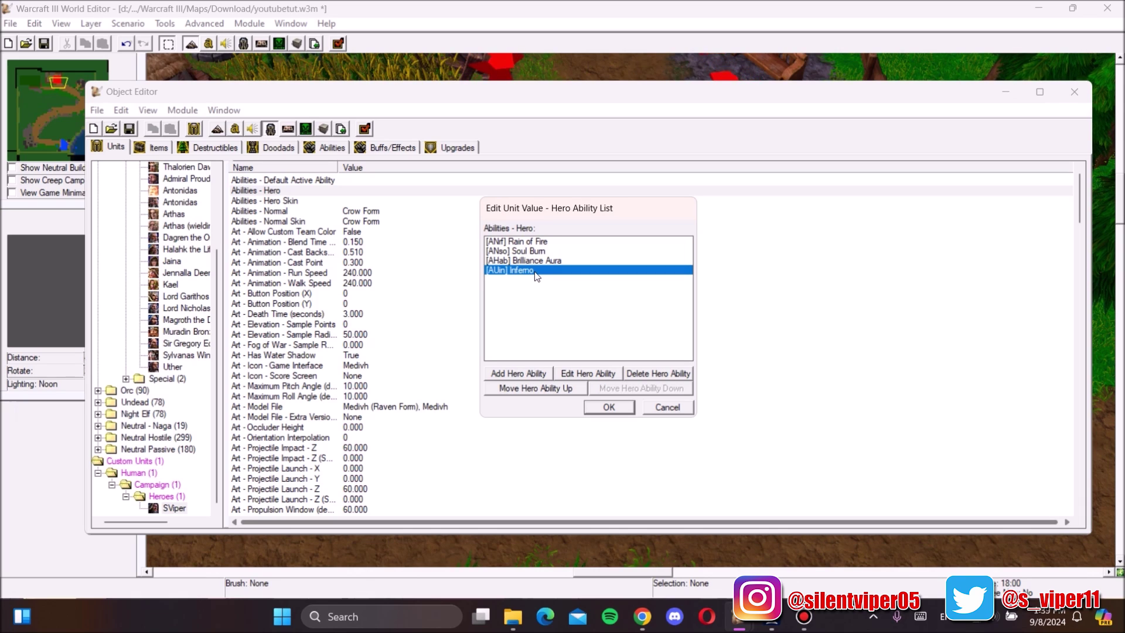
# Step: Order the list as Rain of Fire, Soul Burn, Brilliance Aura, Inferno and confirm it
pyautogui.click(565, 261)
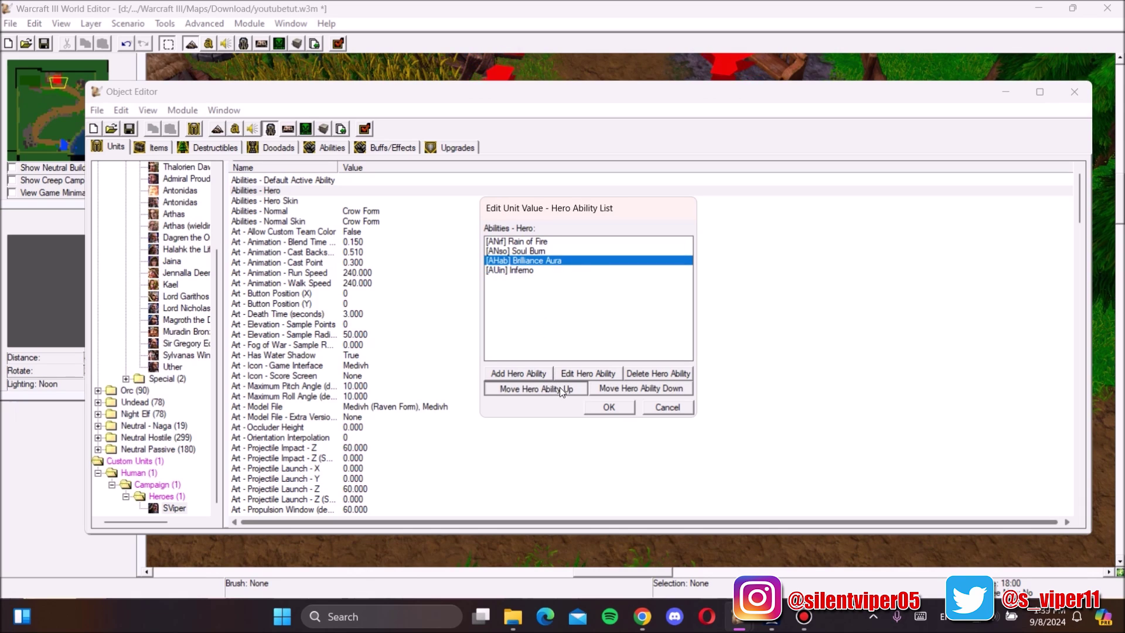
pyautogui.click(560, 389)
pyautogui.click(645, 388)
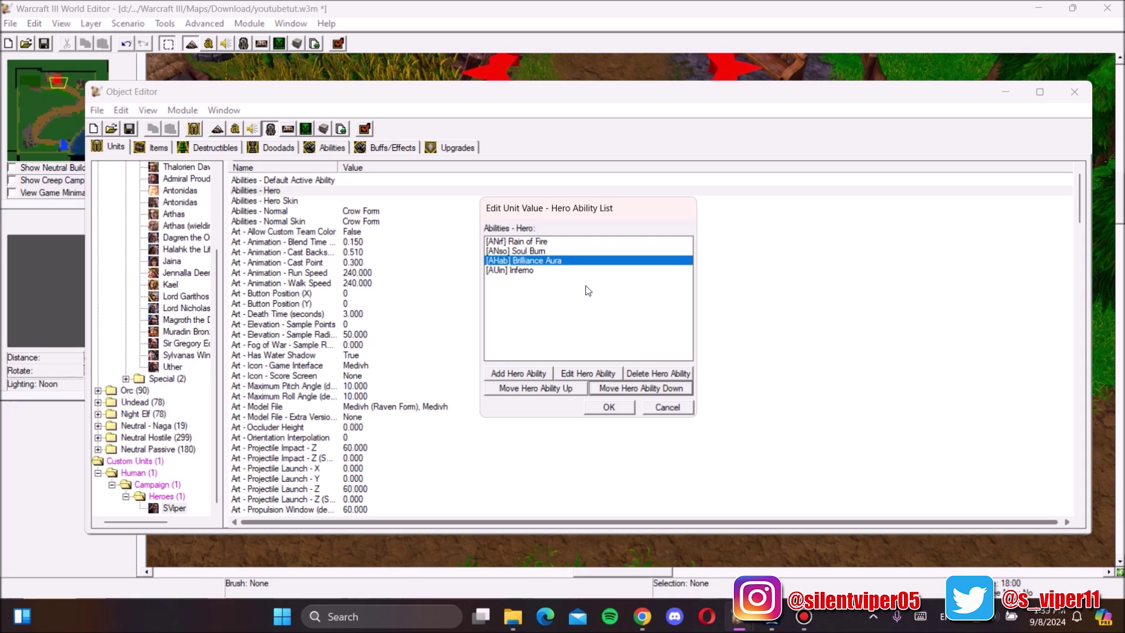
pyautogui.click(542, 243)
pyautogui.click(544, 250)
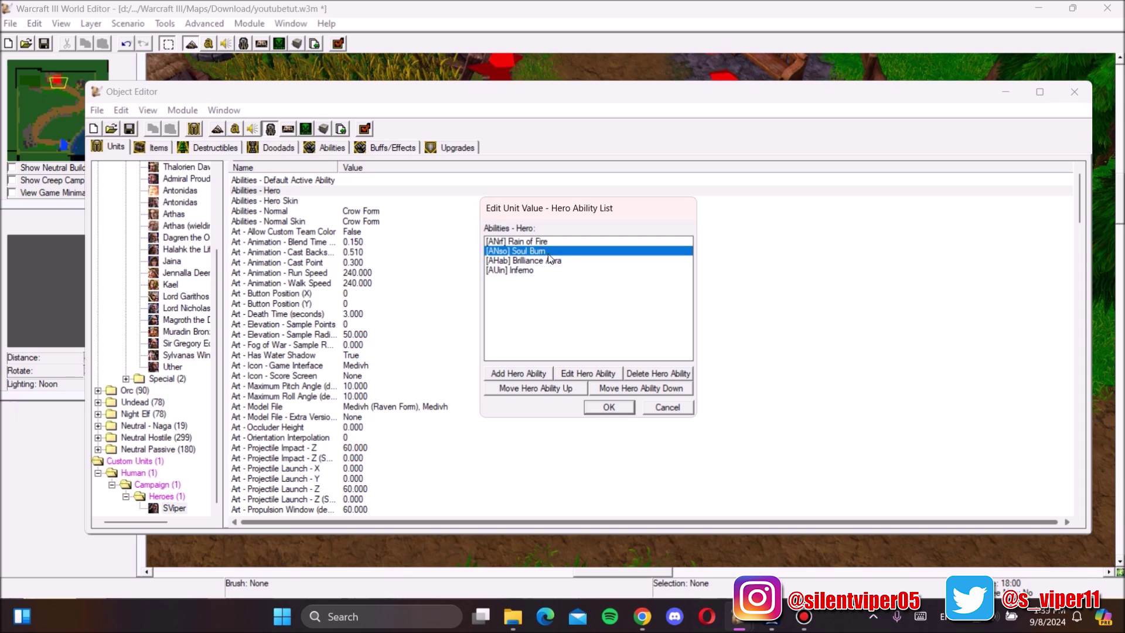
pyautogui.click(563, 268)
pyautogui.click(554, 260)
pyautogui.click(545, 270)
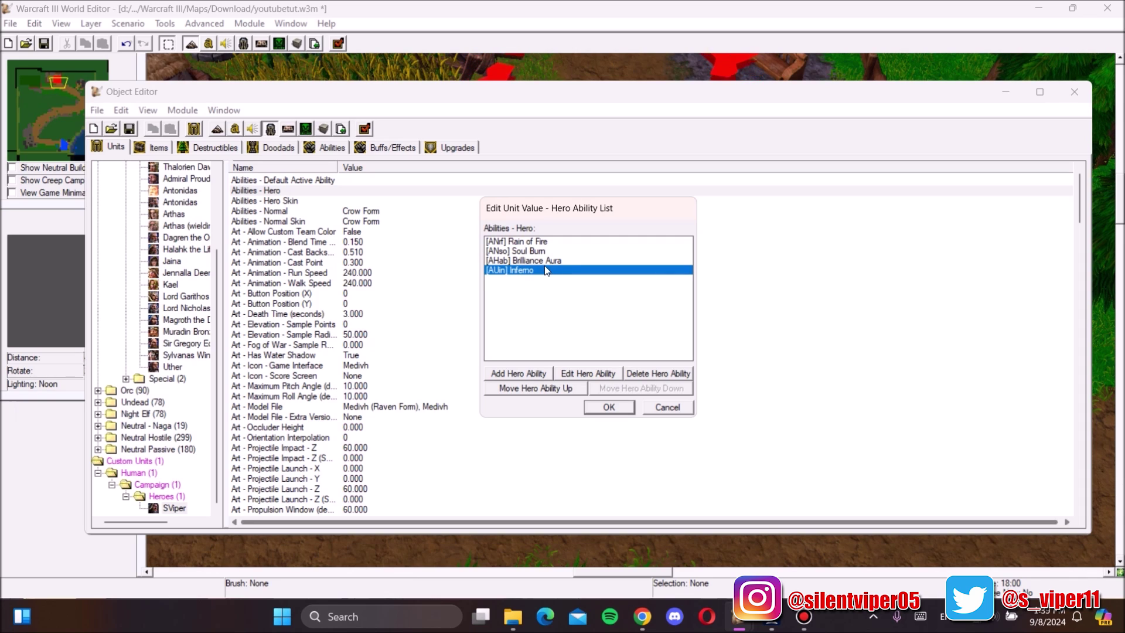
pyautogui.click(543, 243)
pyautogui.click(609, 407)
pyautogui.click(328, 204)
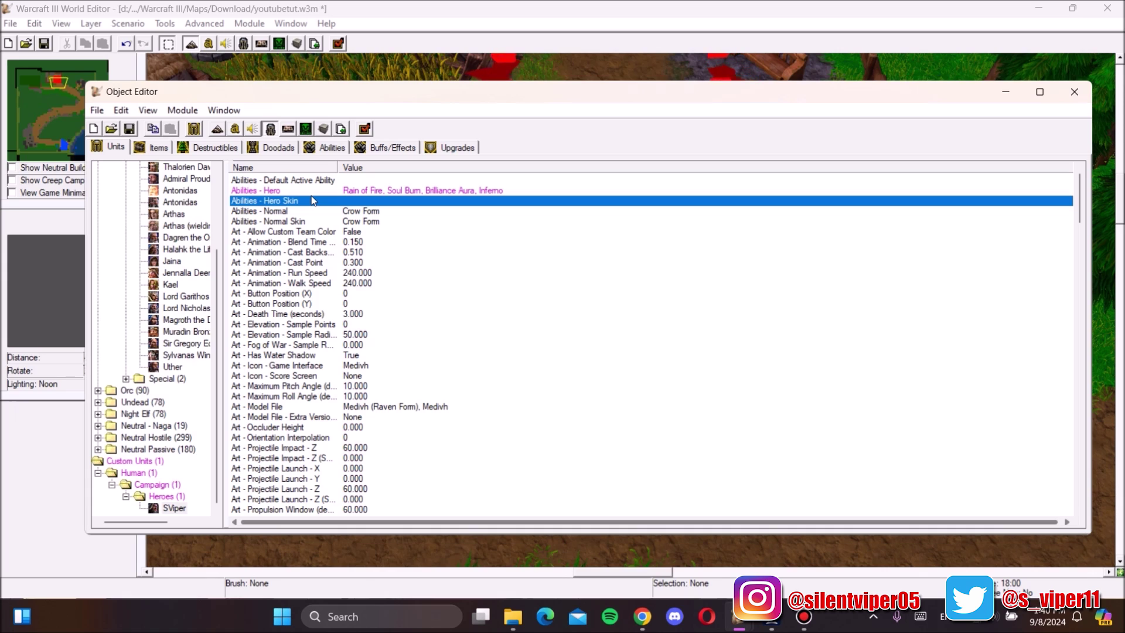
# Step: Accept SViper's hero ability skins unchanged so they match its hero abilities
pyautogui.doubleClick(388, 204)
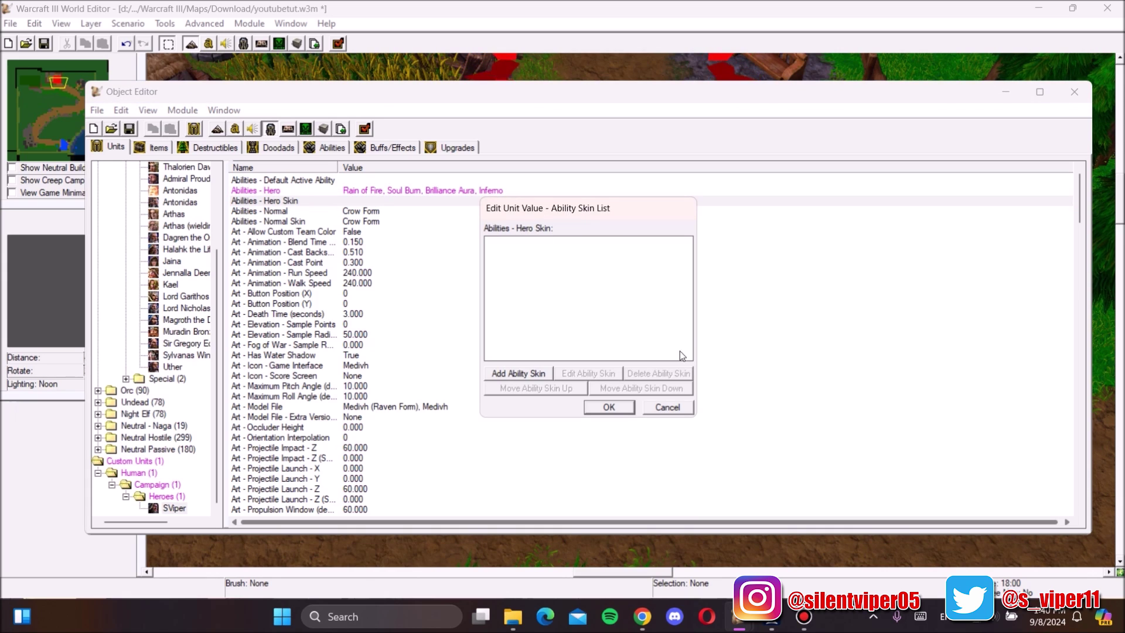
pyautogui.click(668, 408)
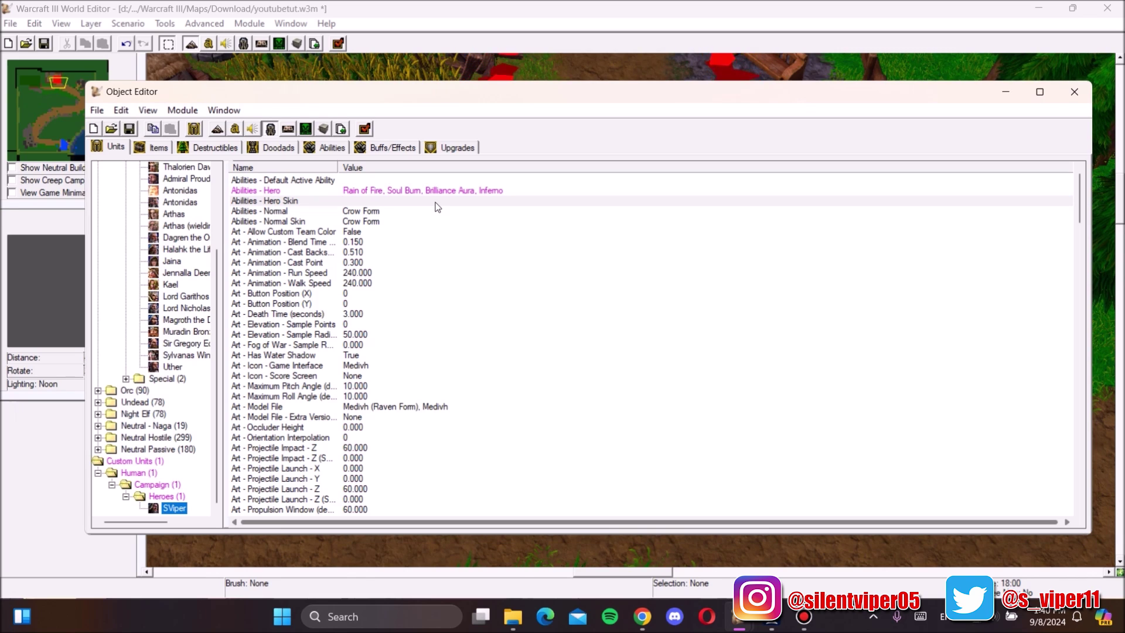
pyautogui.doubleClick(436, 202)
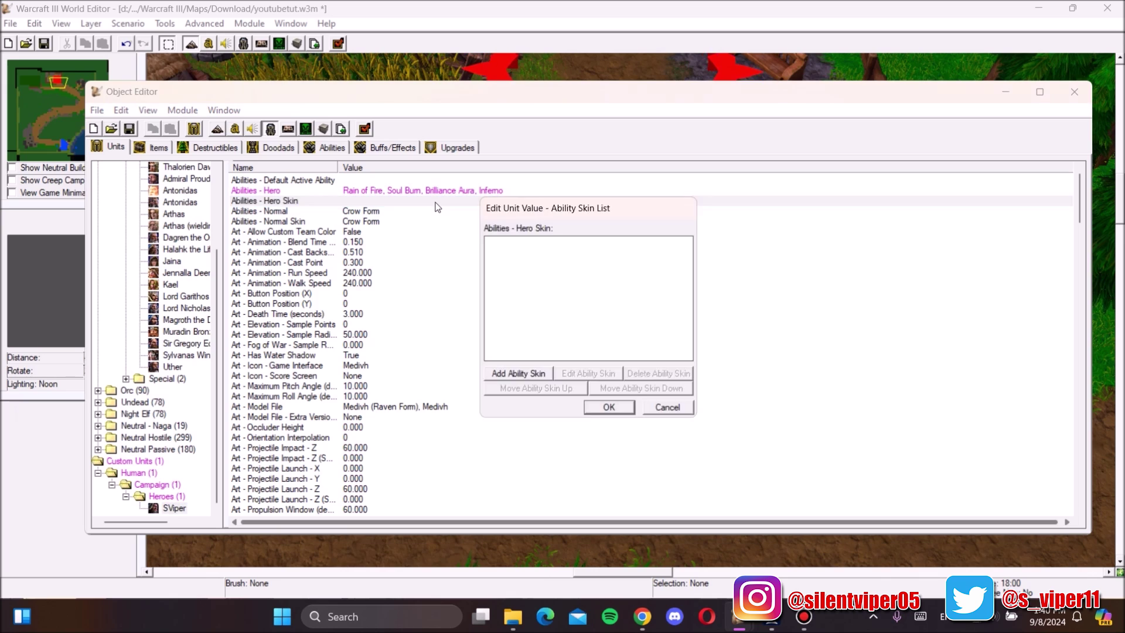
pyautogui.press('Return')
pyautogui.click(308, 212)
# Step: Search 'invent' and add Inventory (Hero) to SViper's normal abilities beside Crow Form
pyautogui.doubleClick(307, 212)
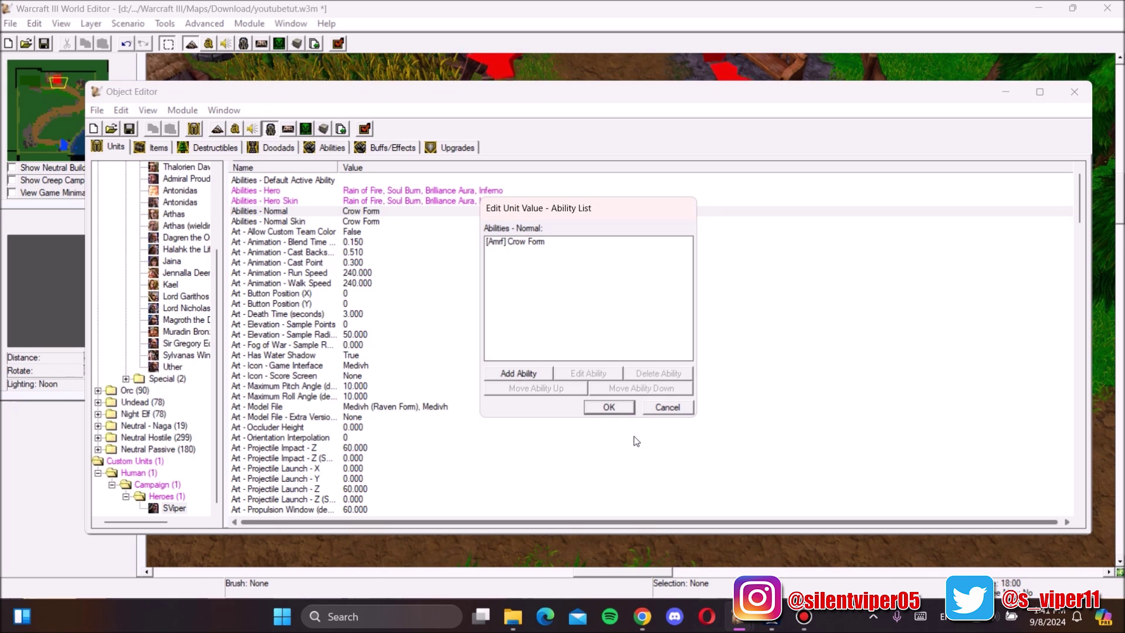
pyautogui.click(547, 376)
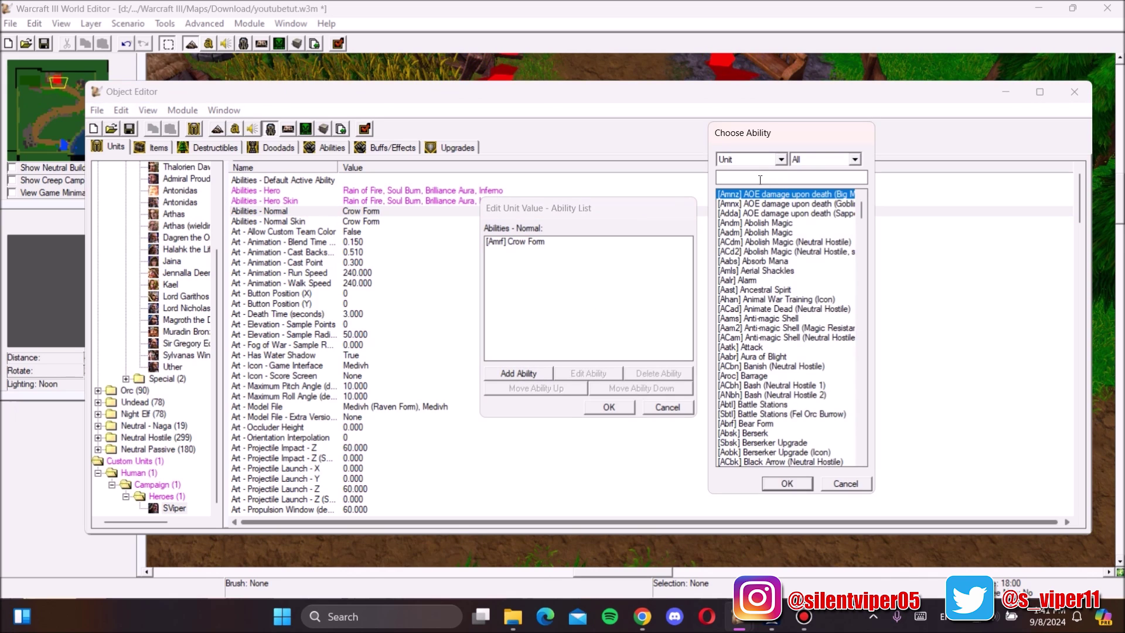
pyautogui.write('invent')
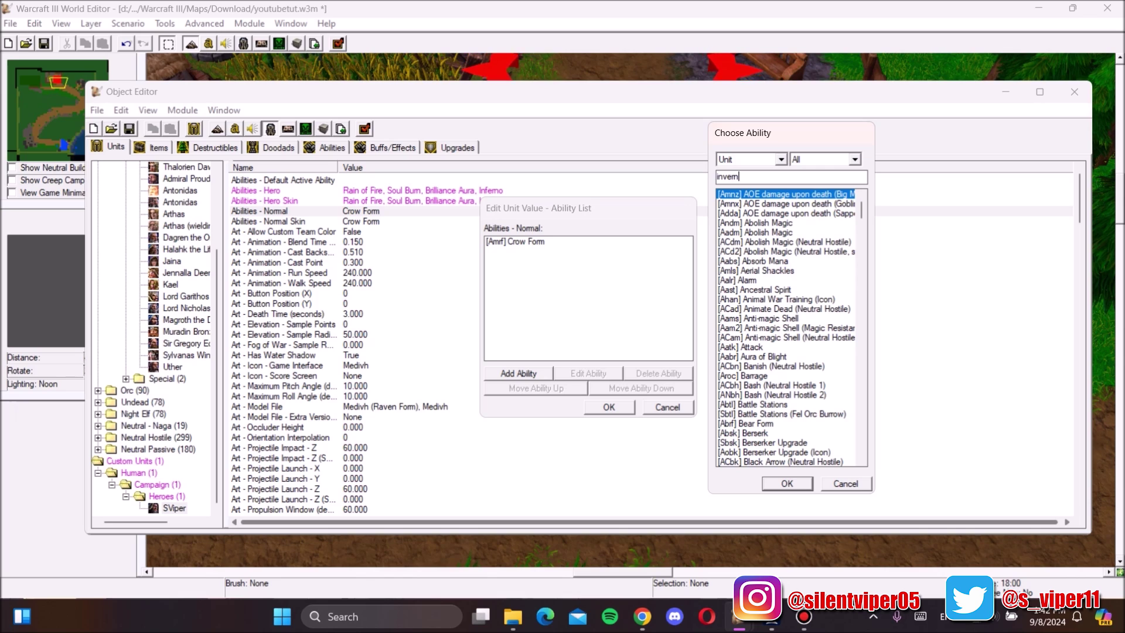
pyautogui.click(768, 484)
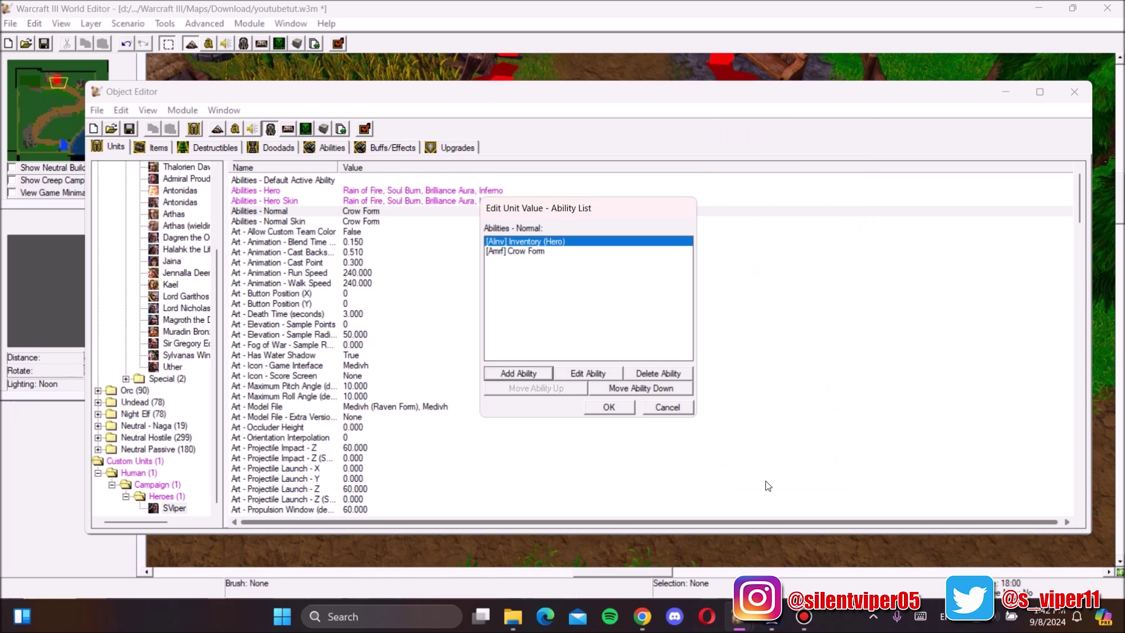
pyautogui.click(609, 408)
# Step: Compare ability settings of Jennalla Deemspring, Dagren, Arthas and Lord Garthos, then reselect SViper
pyautogui.click(179, 273)
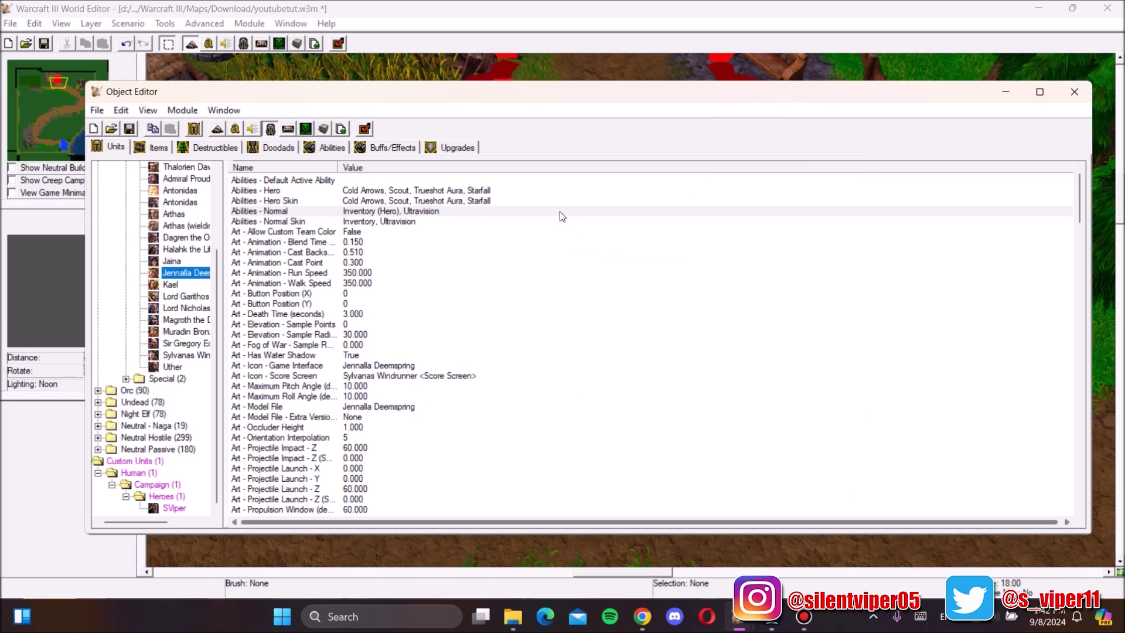
pyautogui.click(183, 236)
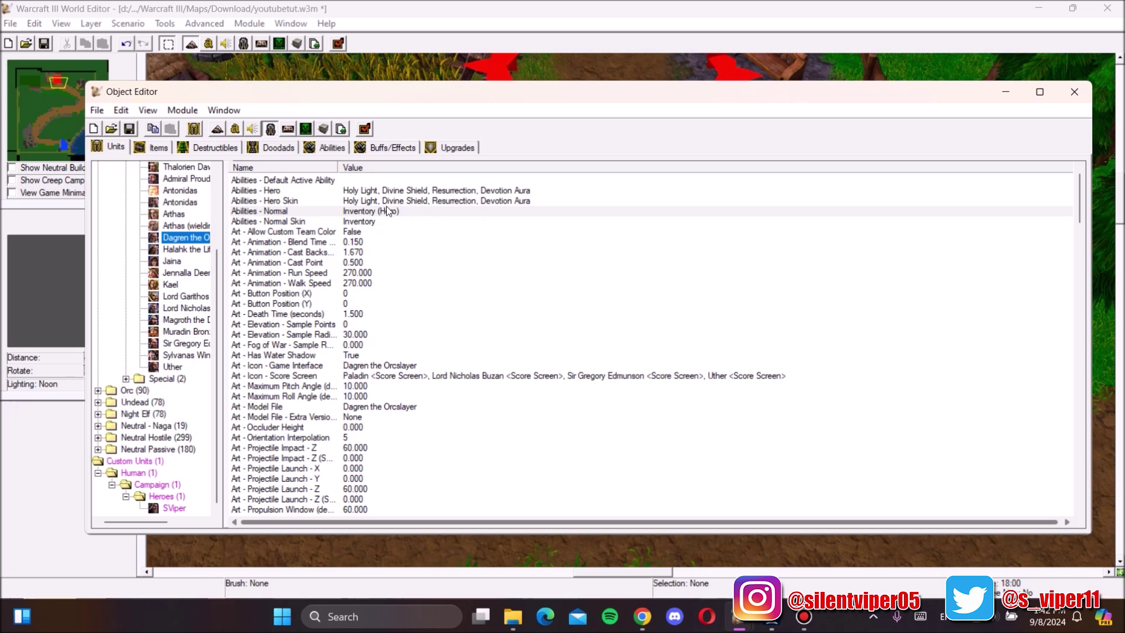
pyautogui.click(191, 225)
pyautogui.click(187, 274)
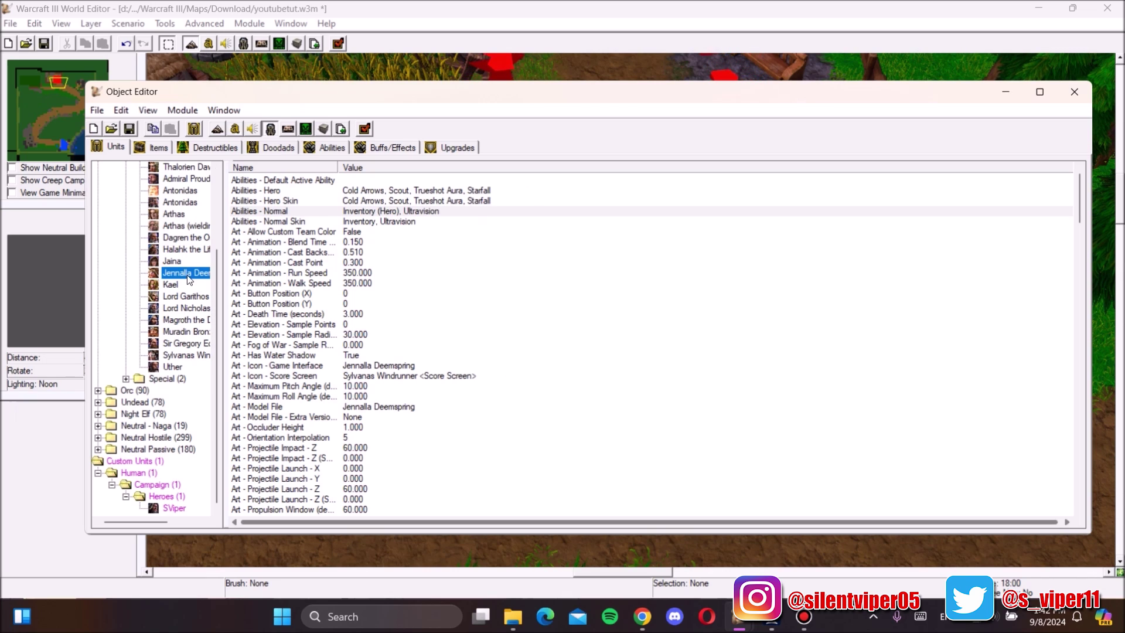
pyautogui.click(190, 297)
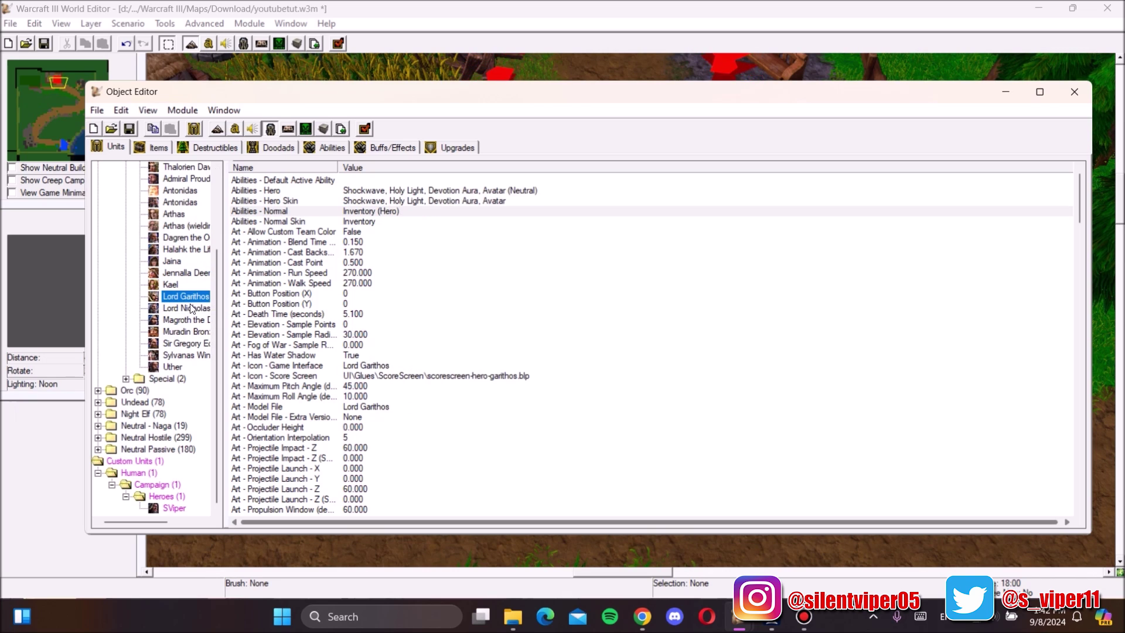
pyautogui.click(172, 509)
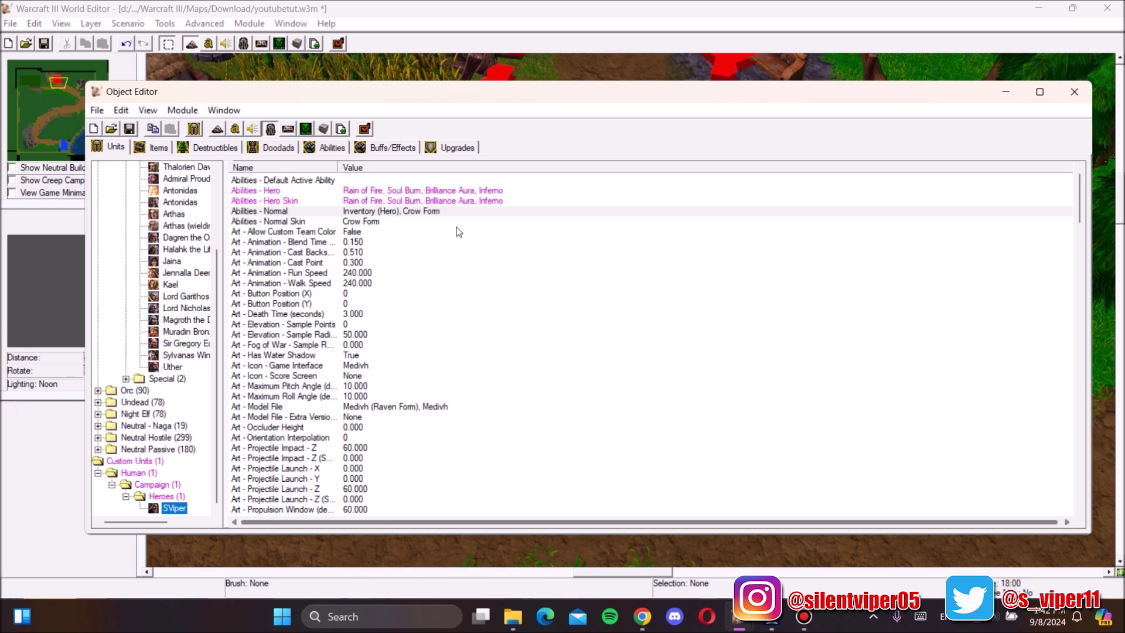
# Step: Search 'summon' and add [ACwe] Summon Sea Elemental to SViper's normal abilities list
pyautogui.doubleClick(441, 213)
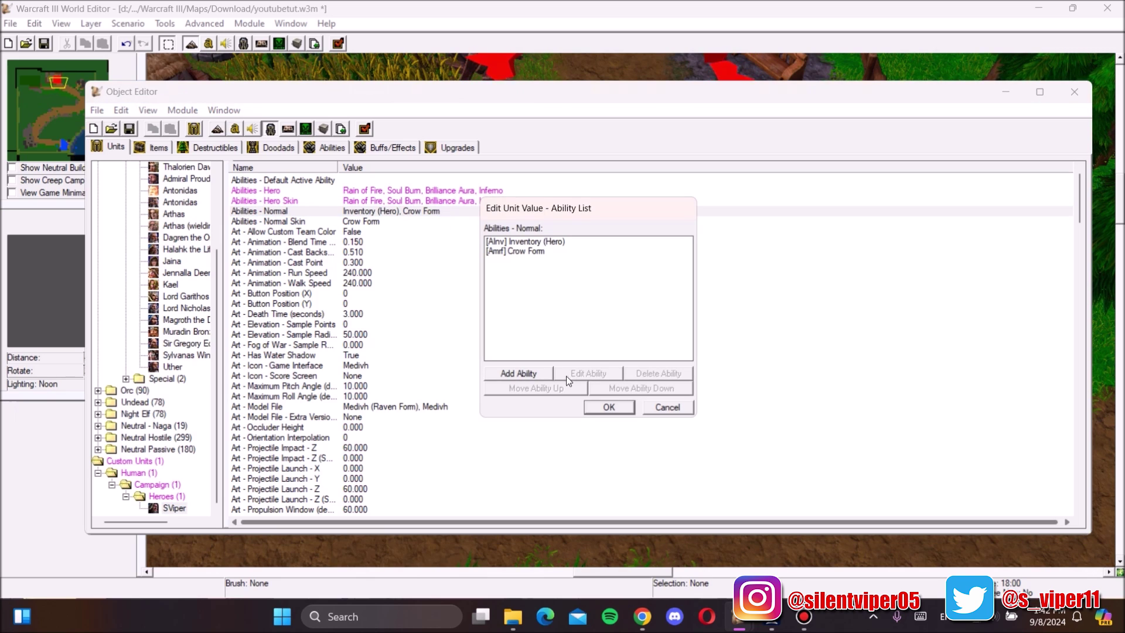
pyautogui.click(548, 373)
pyautogui.scroll(-5, 852, 303)
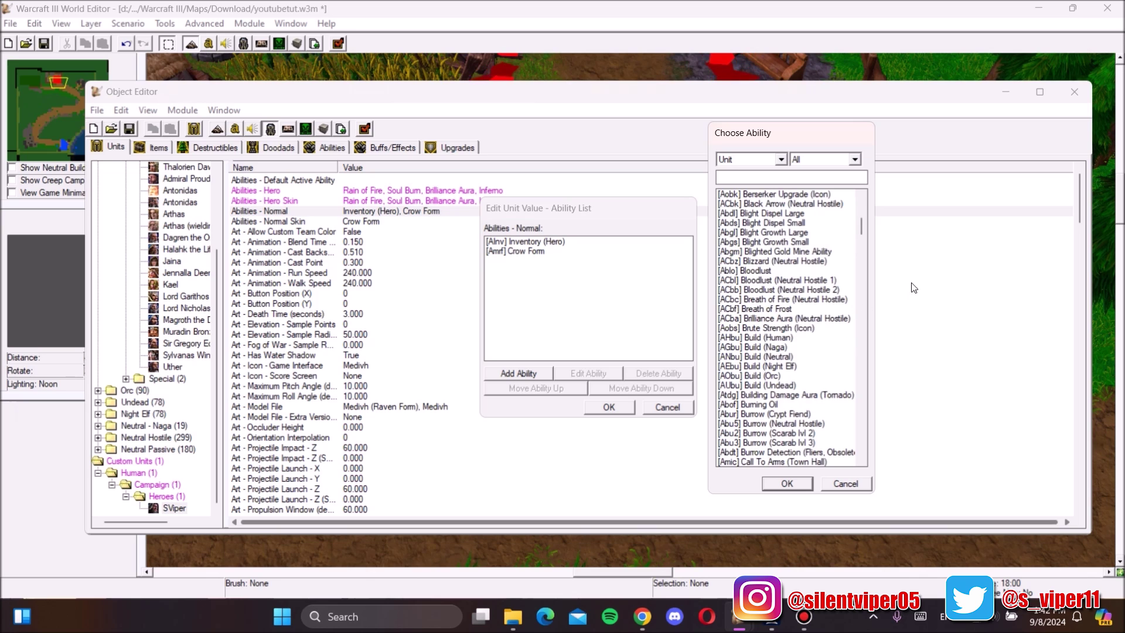
pyautogui.scroll(-3, 799, 354)
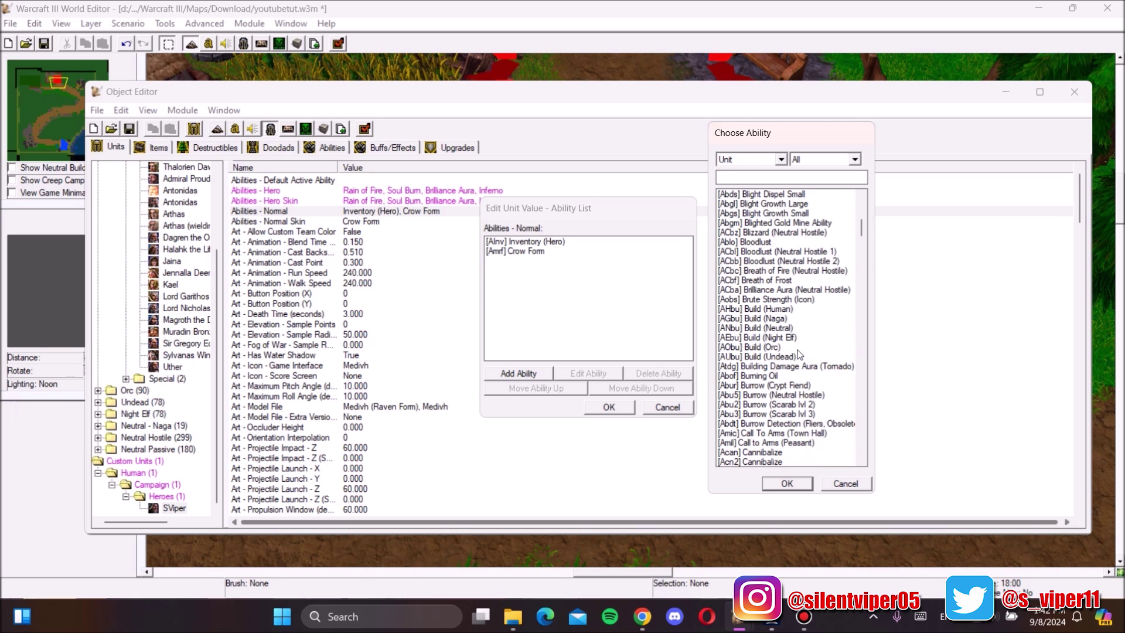
pyautogui.click(798, 351)
pyautogui.scroll(-4, 797, 352)
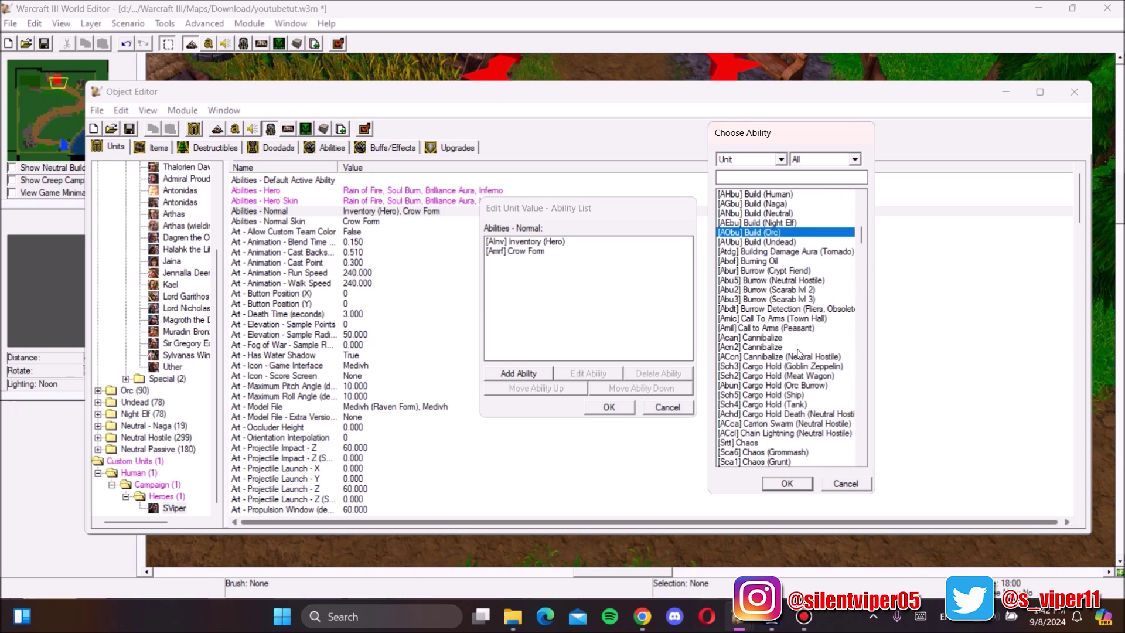
pyautogui.scroll(-15, 798, 352)
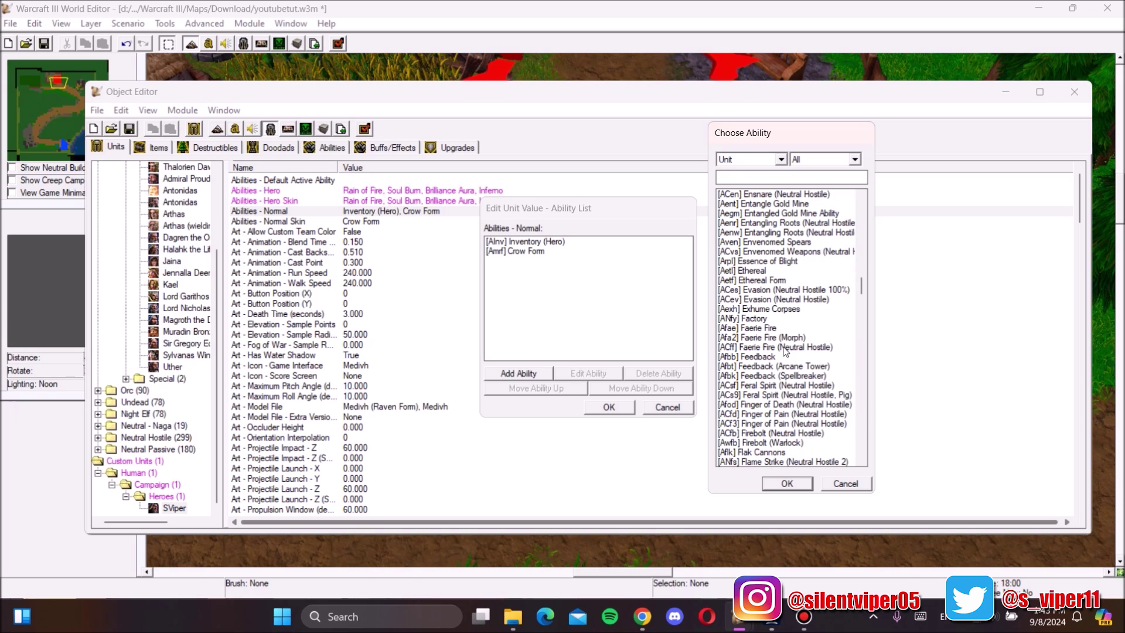
pyautogui.write('summon')
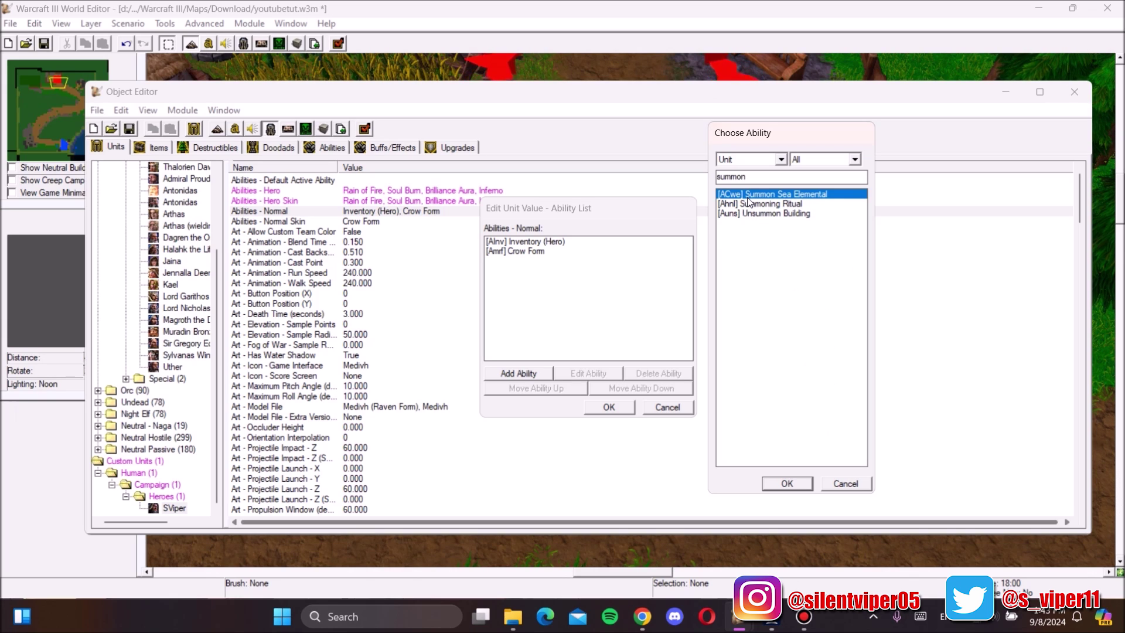
pyautogui.click(787, 484)
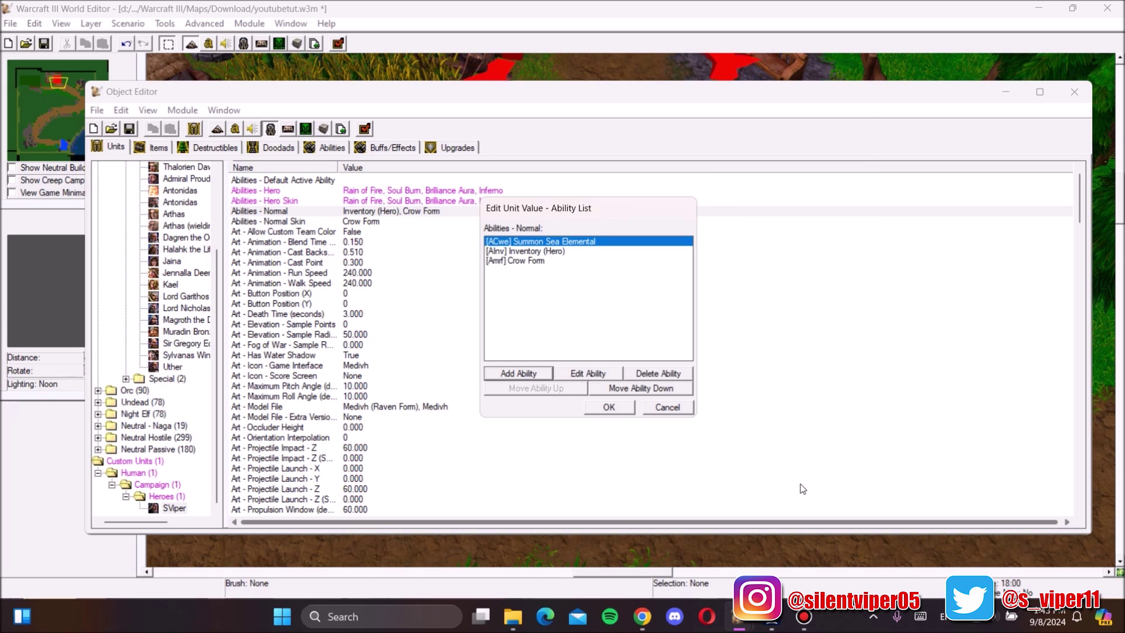
pyautogui.click(624, 408)
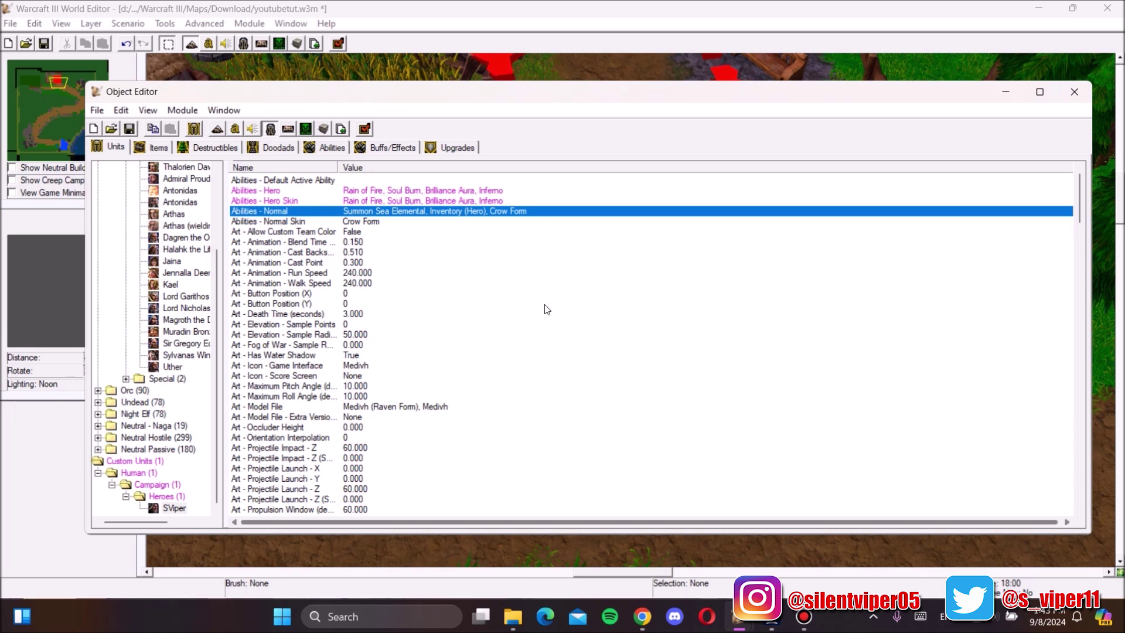
# Step: Update Abilities - Normal Skin and set SViper's run speed to 300
pyautogui.doubleClick(375, 225)
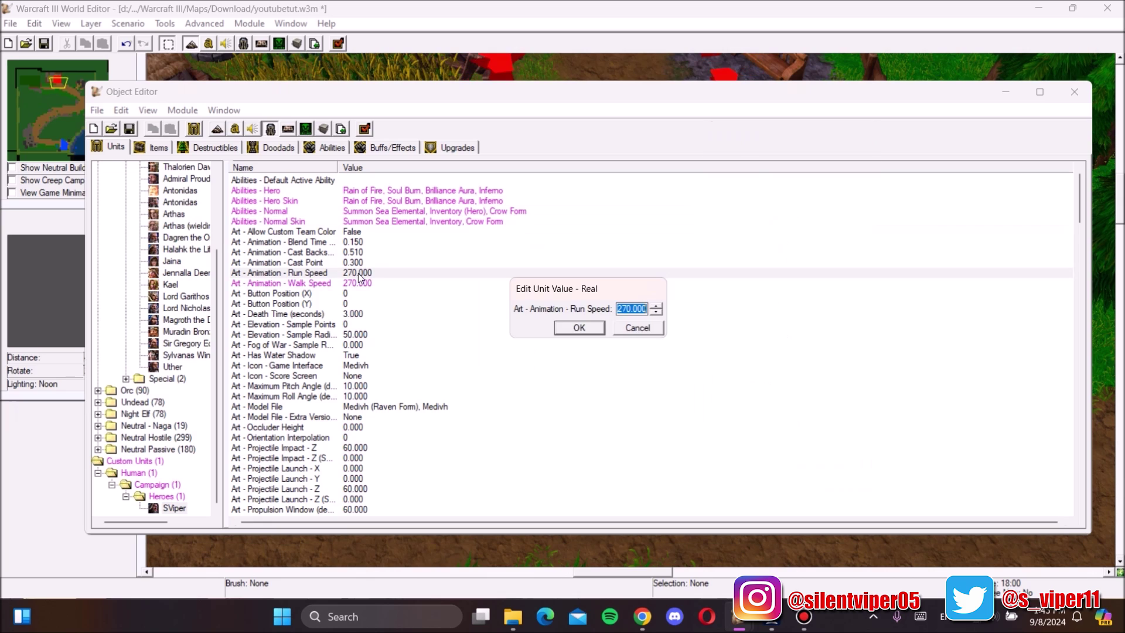
pyautogui.write('3')
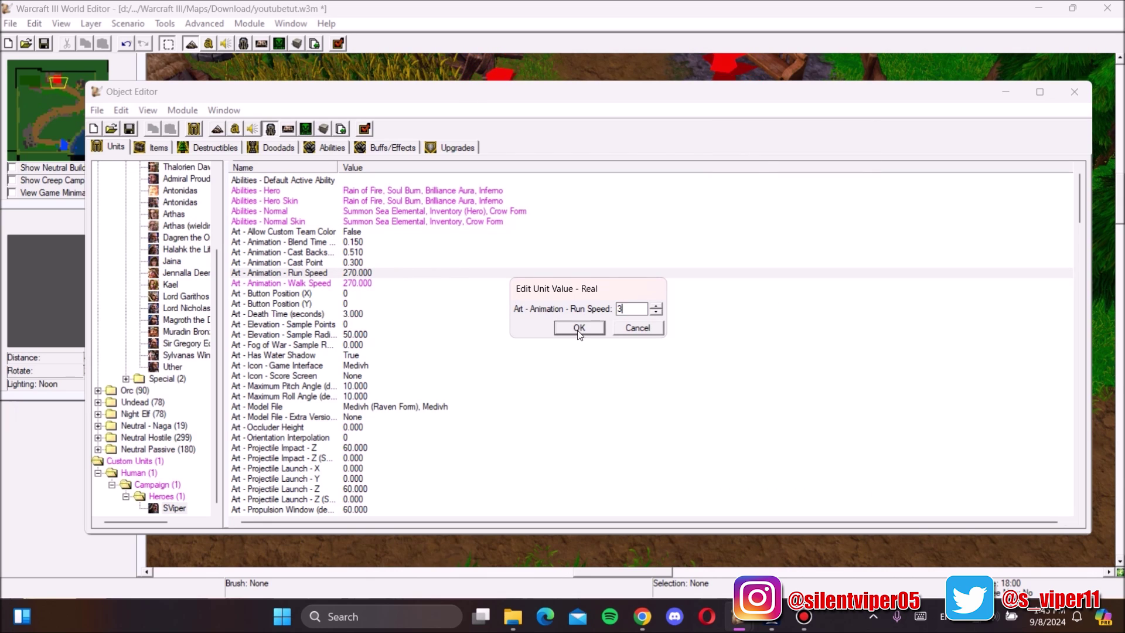
pyautogui.write('00')
pyautogui.click(579, 330)
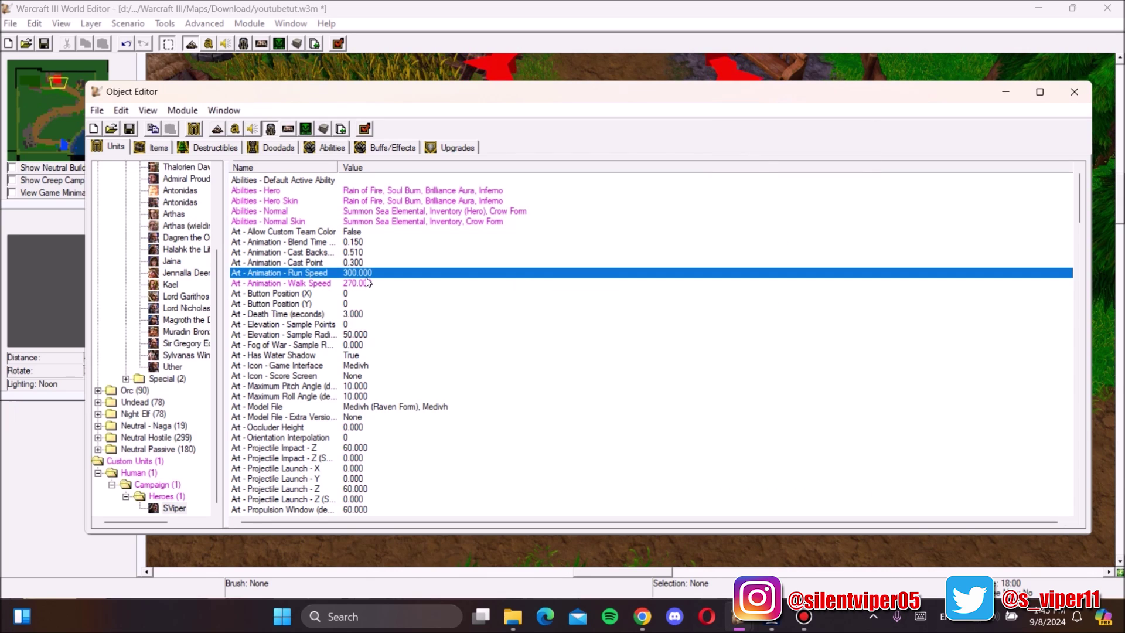
pyautogui.press('Return')
pyautogui.click(615, 331)
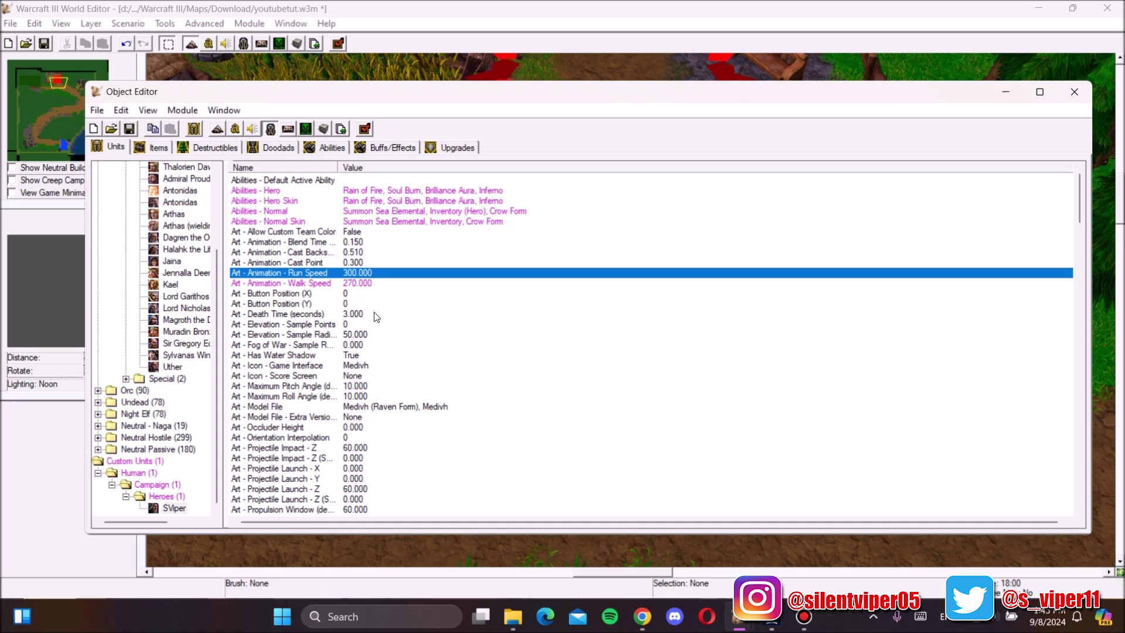
# Step: Set SViper's walk speed to 300 as well, up from 270
pyautogui.doubleClick(356, 283)
pyautogui.write('300')
pyautogui.click(592, 328)
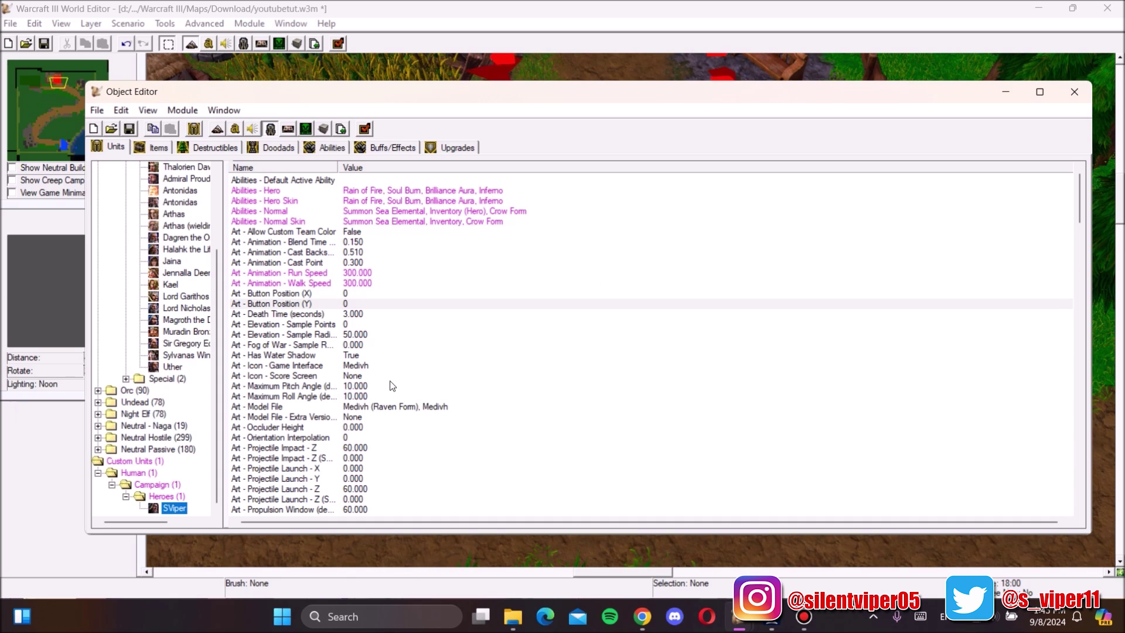
pyautogui.scroll(-1, 393, 385)
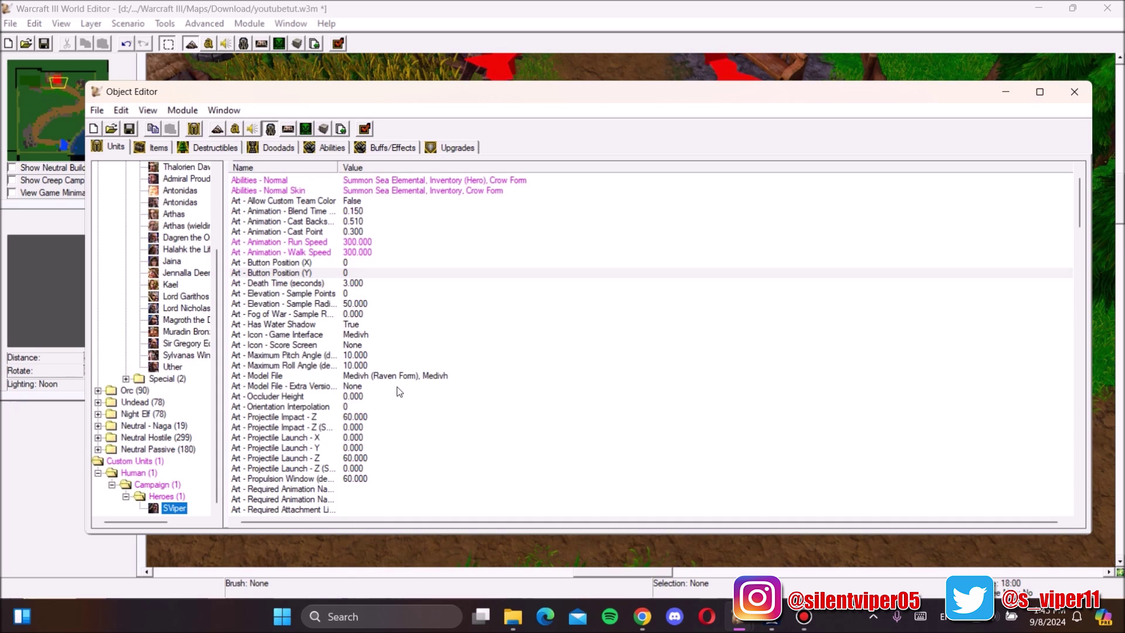
# Step: Search 'mediv' among Units preset icons, pick Medivh, then glance at Halahk and reselect SViper
pyautogui.doubleClick(353, 345)
pyautogui.click(466, 285)
pyautogui.click(583, 284)
pyautogui.write('mediv')
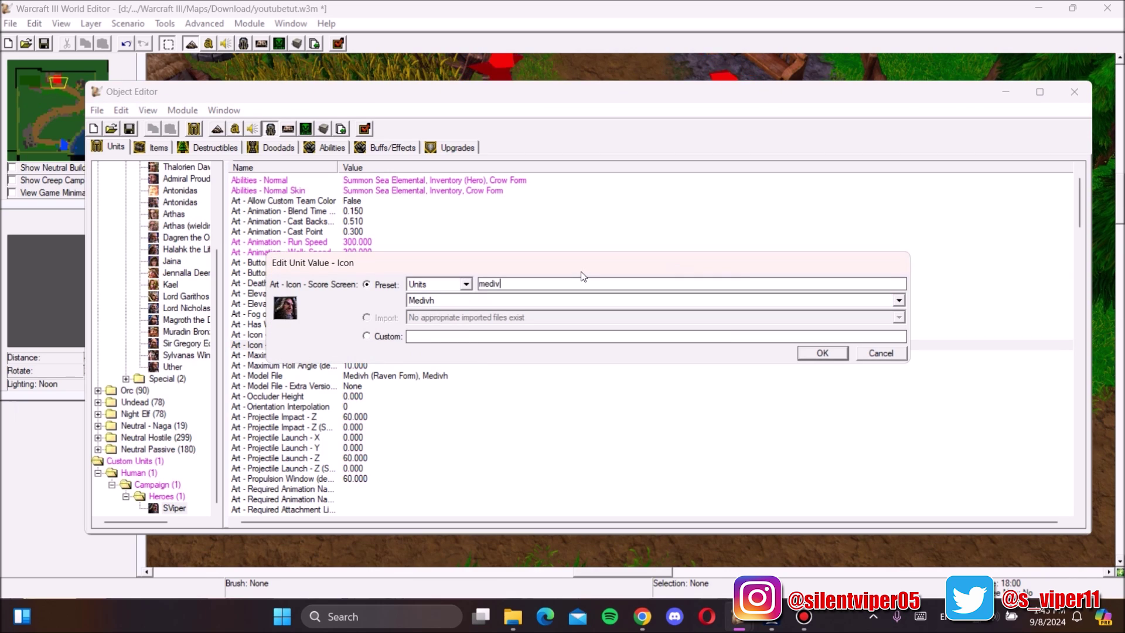
pyautogui.click(821, 353)
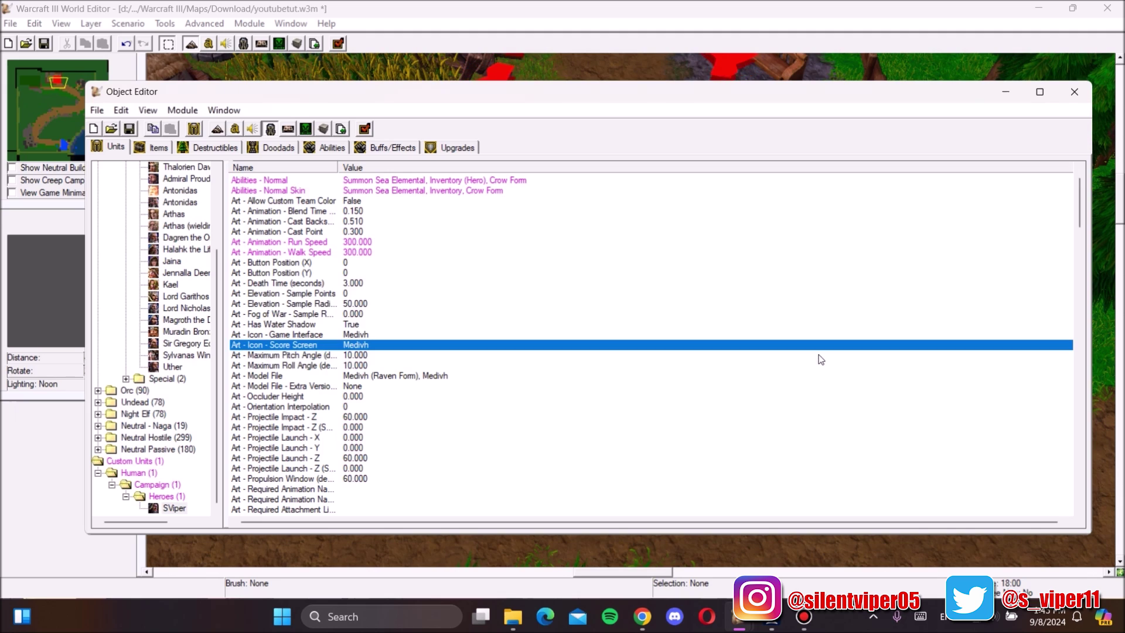
pyautogui.click(373, 334)
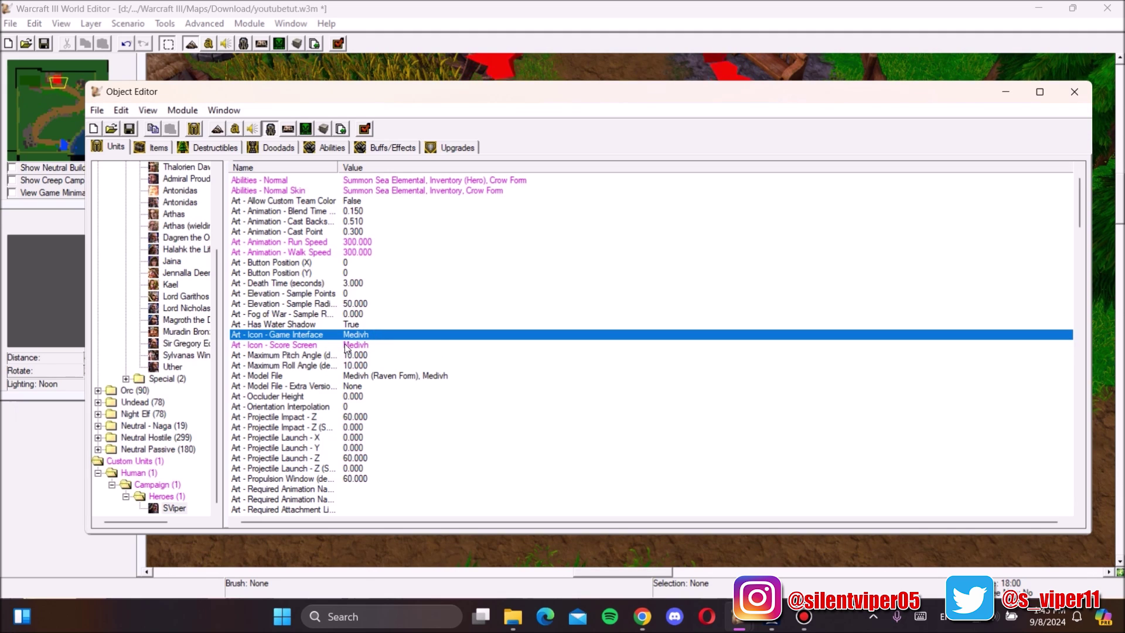
pyautogui.click(185, 249)
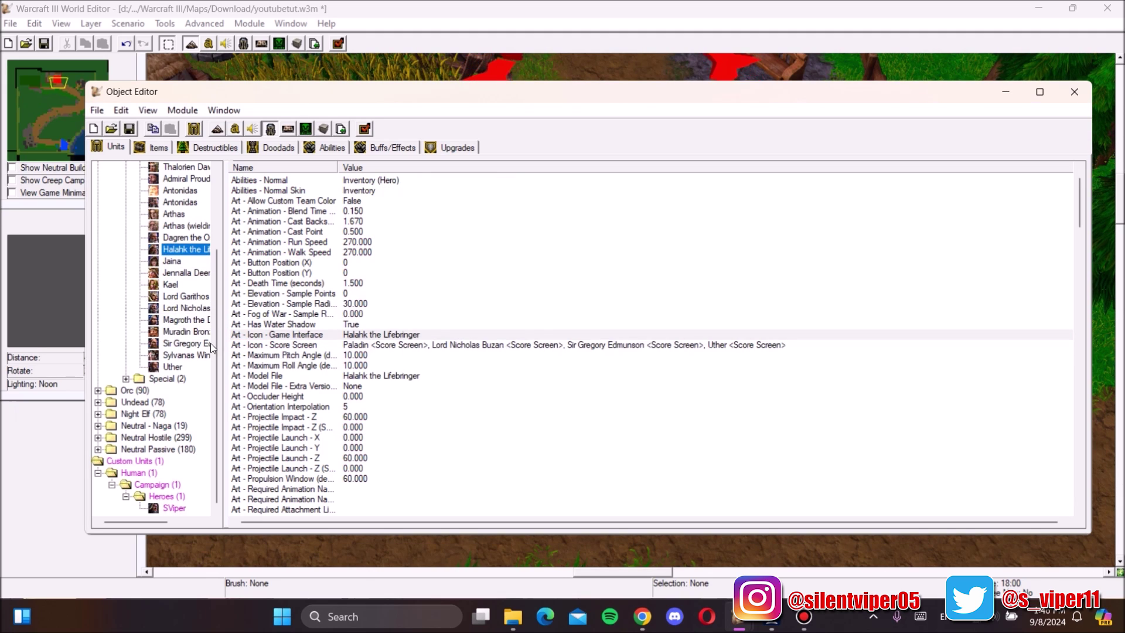
pyautogui.click(169, 509)
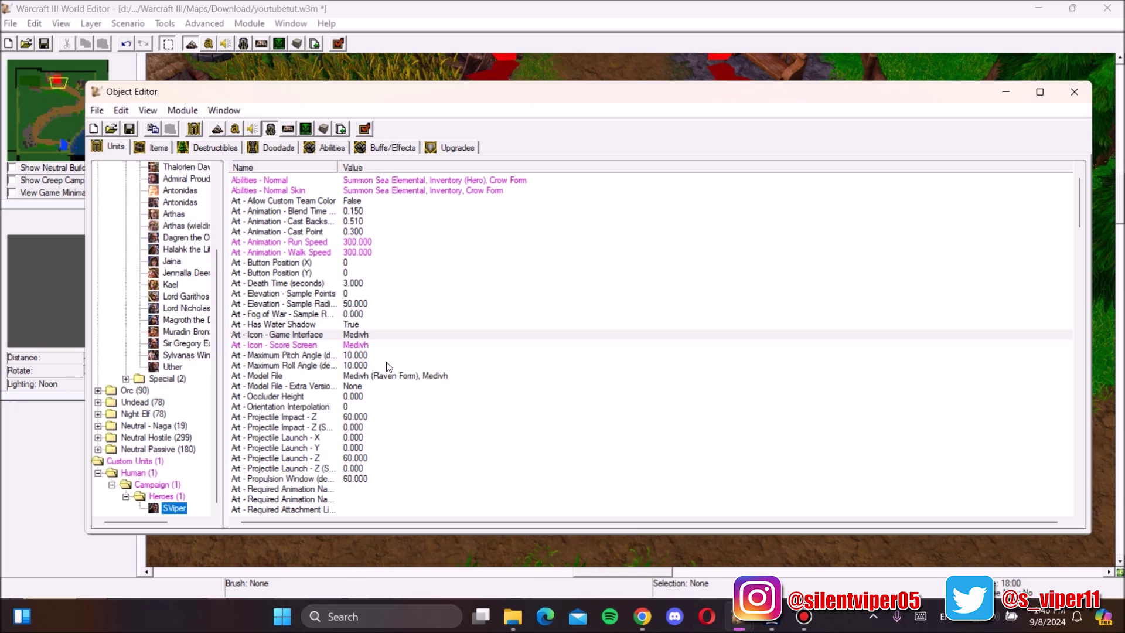
pyautogui.scroll(-14, 537, 361)
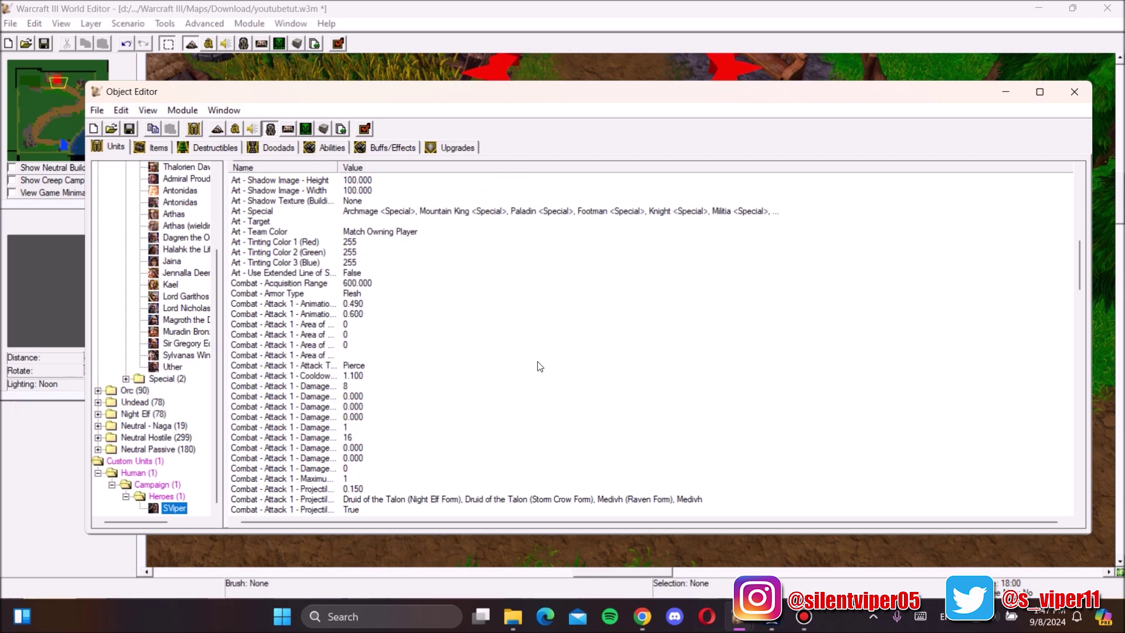
pyautogui.scroll(-9, 537, 361)
pyautogui.scroll(8, 537, 361)
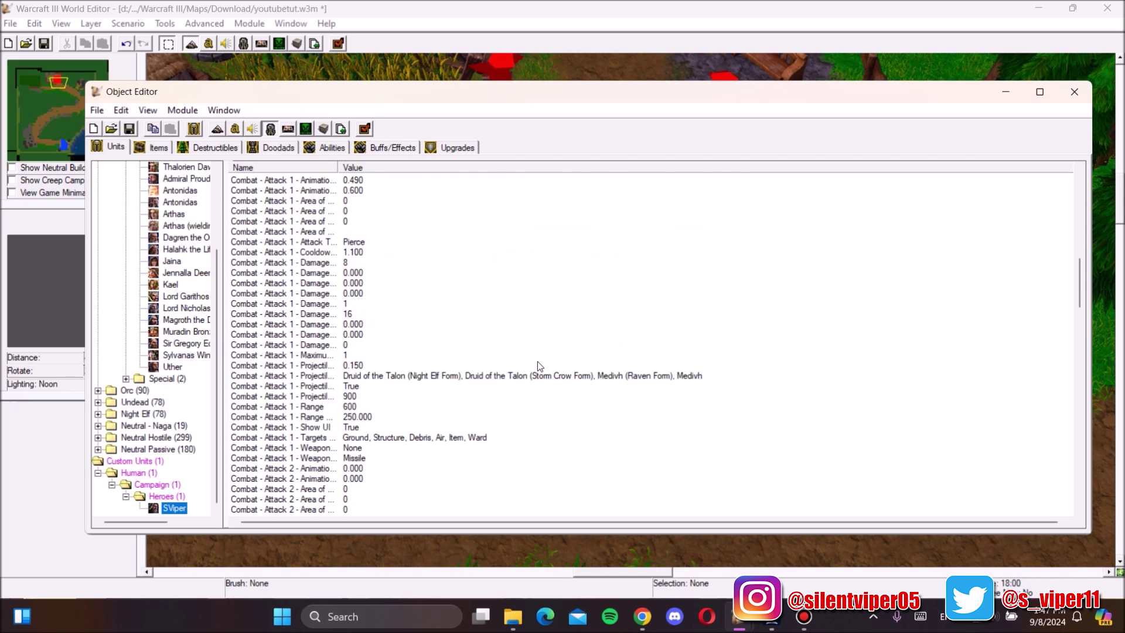
pyautogui.scroll(2, 525, 368)
pyautogui.doubleClick(357, 314)
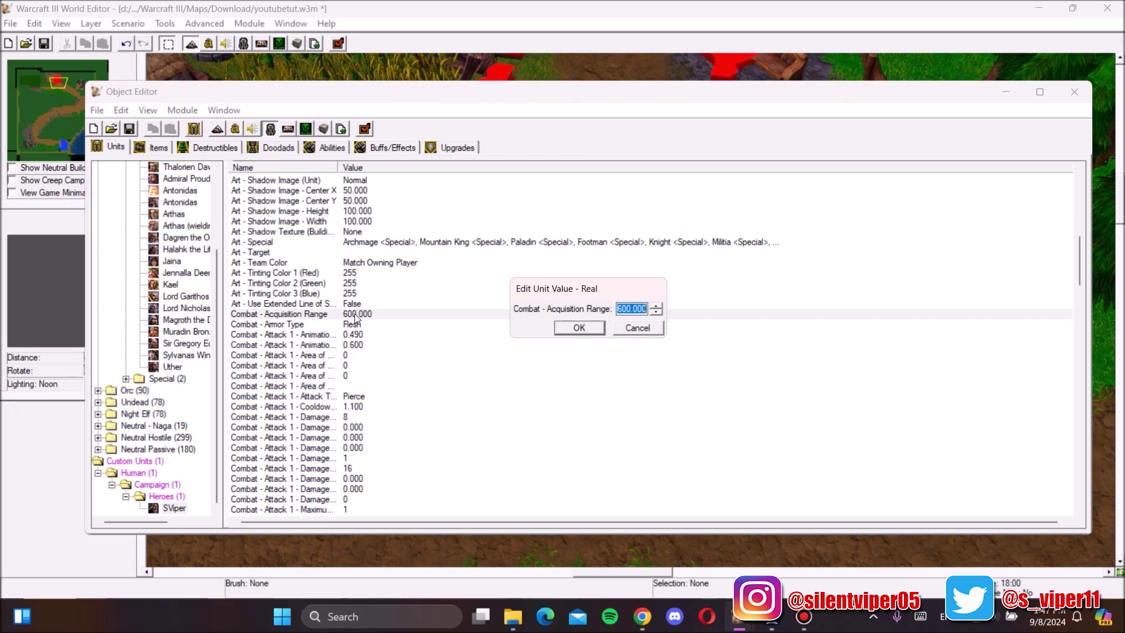
pyautogui.click(638, 328)
# Step: Set SViper's Attack 1 attack type to Hero
pyautogui.scroll(-4, 469, 387)
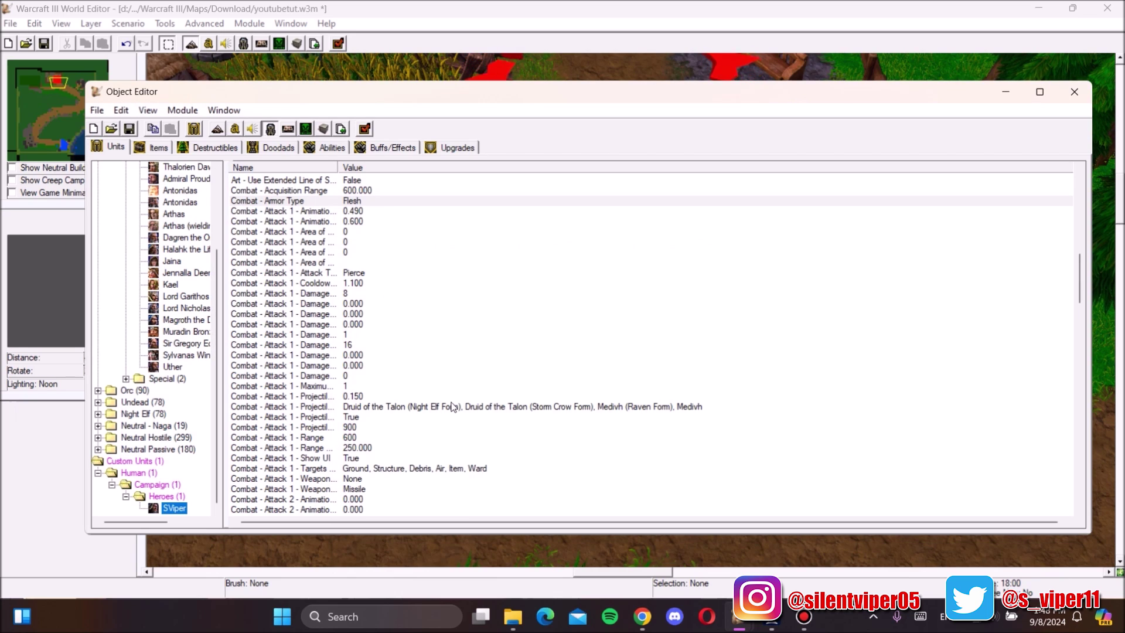
pyautogui.doubleClick(413, 273)
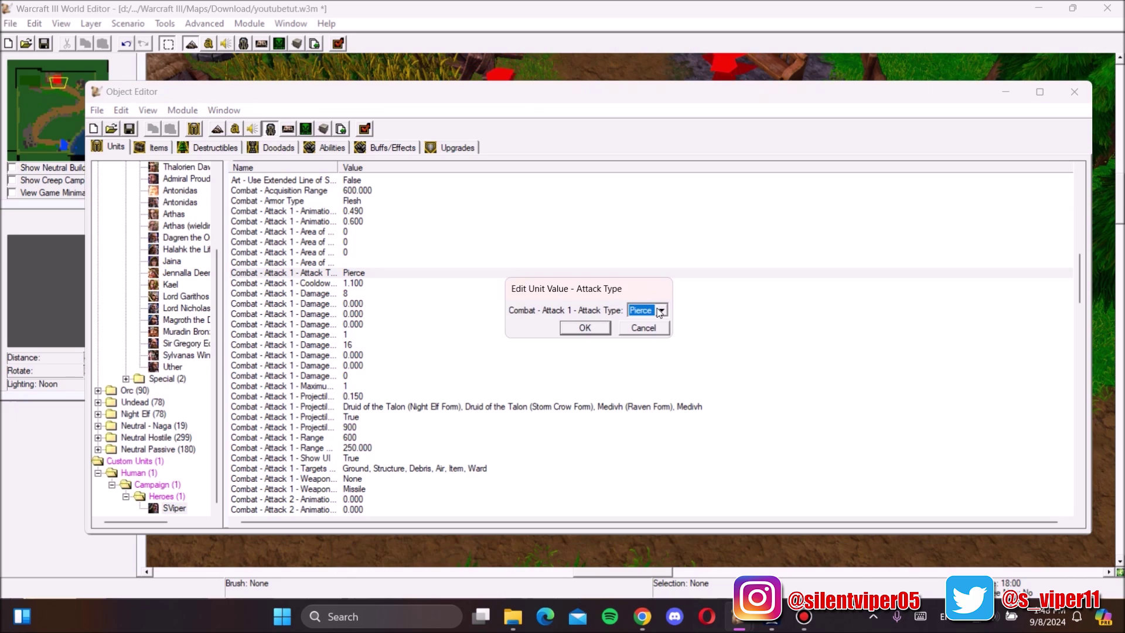
pyautogui.click(661, 310)
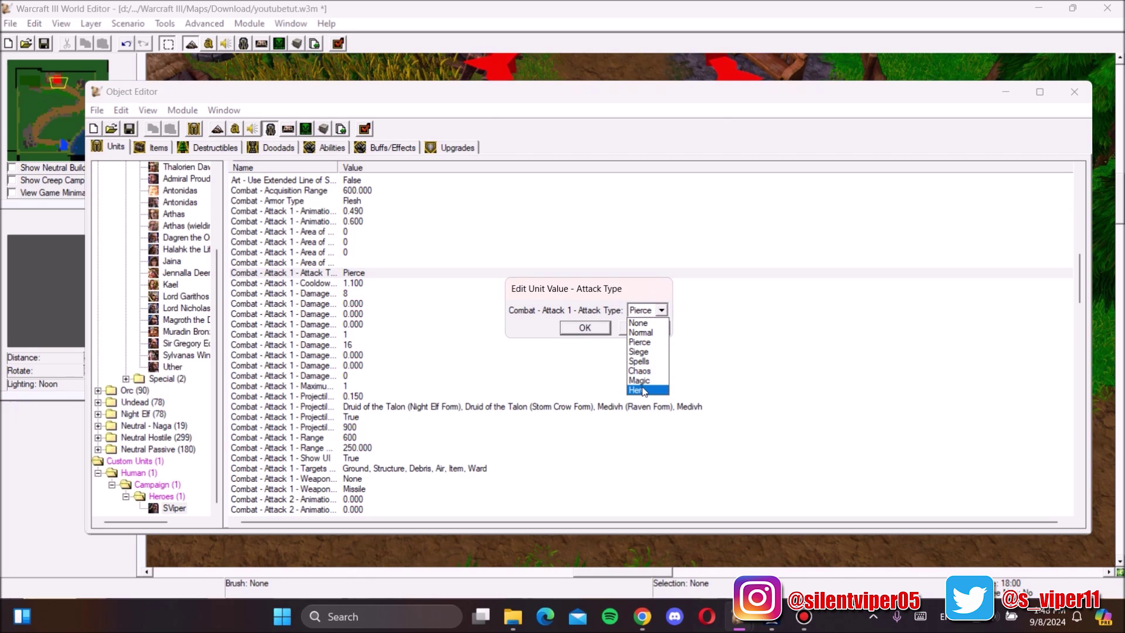
pyautogui.click(643, 391)
pyautogui.click(645, 310)
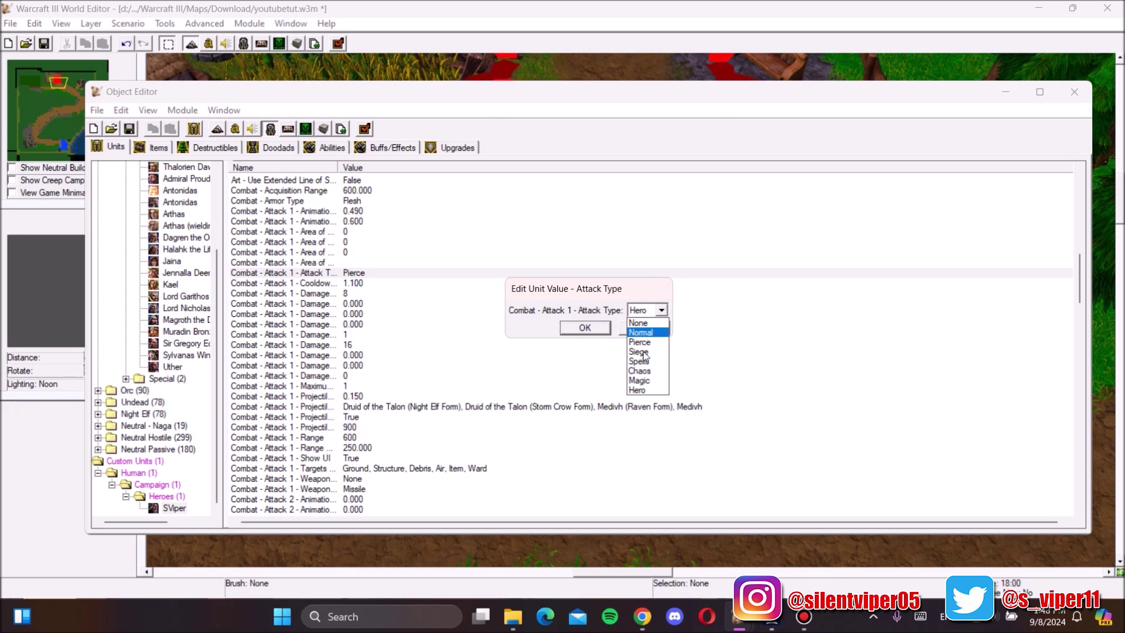
pyautogui.click(645, 390)
pyautogui.press('Return')
pyautogui.scroll(-10, 410, 351)
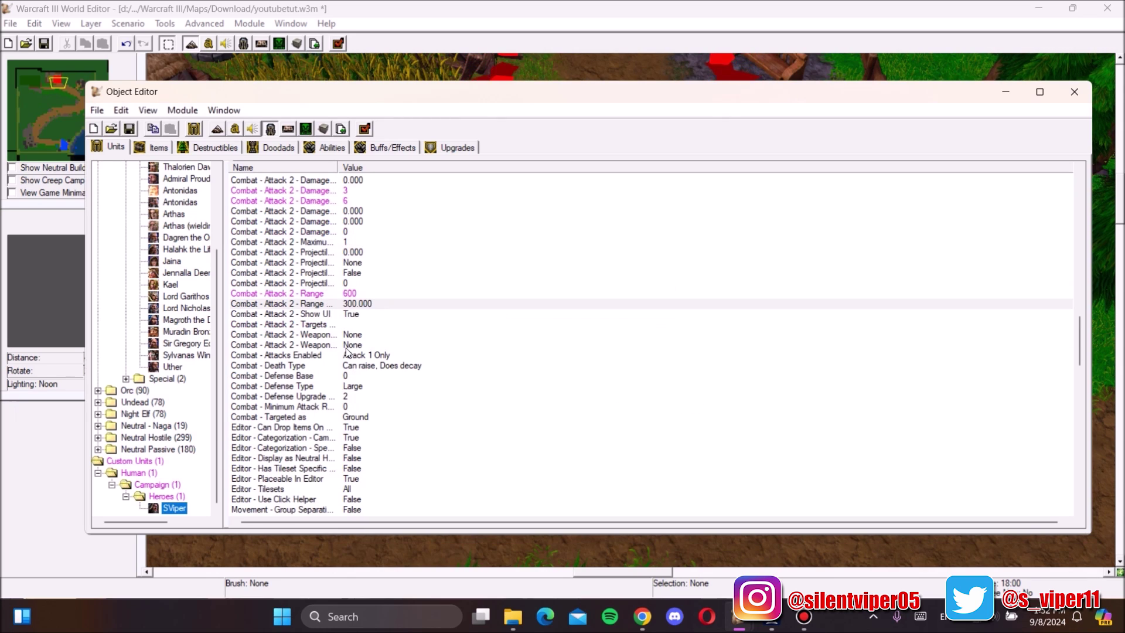
# Step: Allow Attack 2 to target Ground, Debris, Structure, Item and Ward besides Air
pyautogui.doubleClick(316, 324)
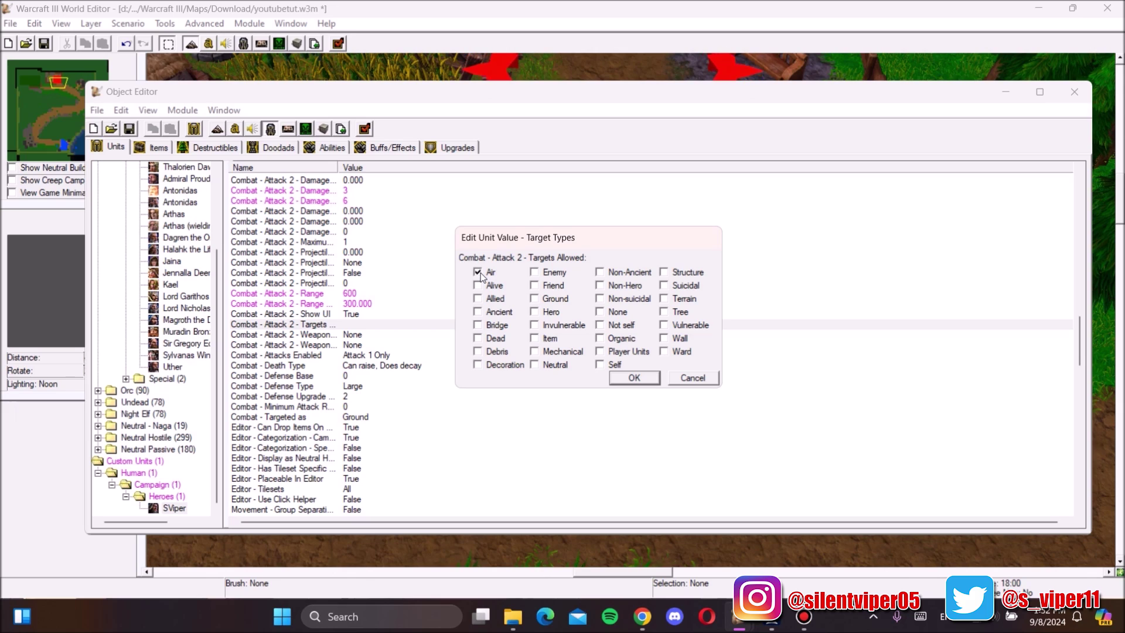
pyautogui.click(477, 352)
pyautogui.click(534, 299)
pyautogui.click(664, 272)
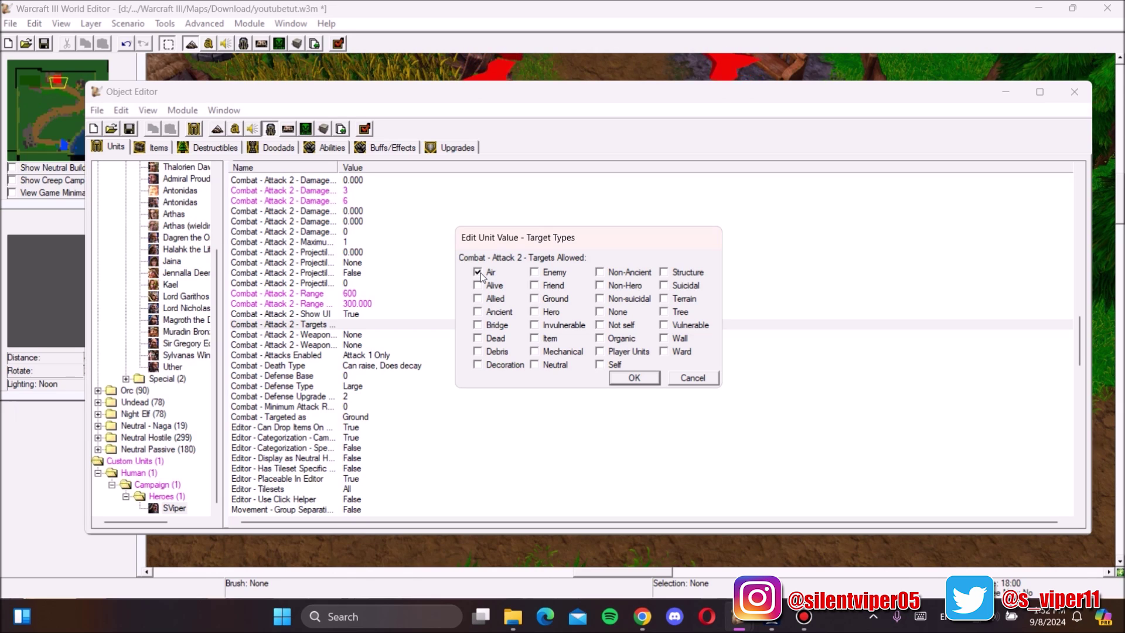
pyautogui.click(535, 338)
pyautogui.click(664, 351)
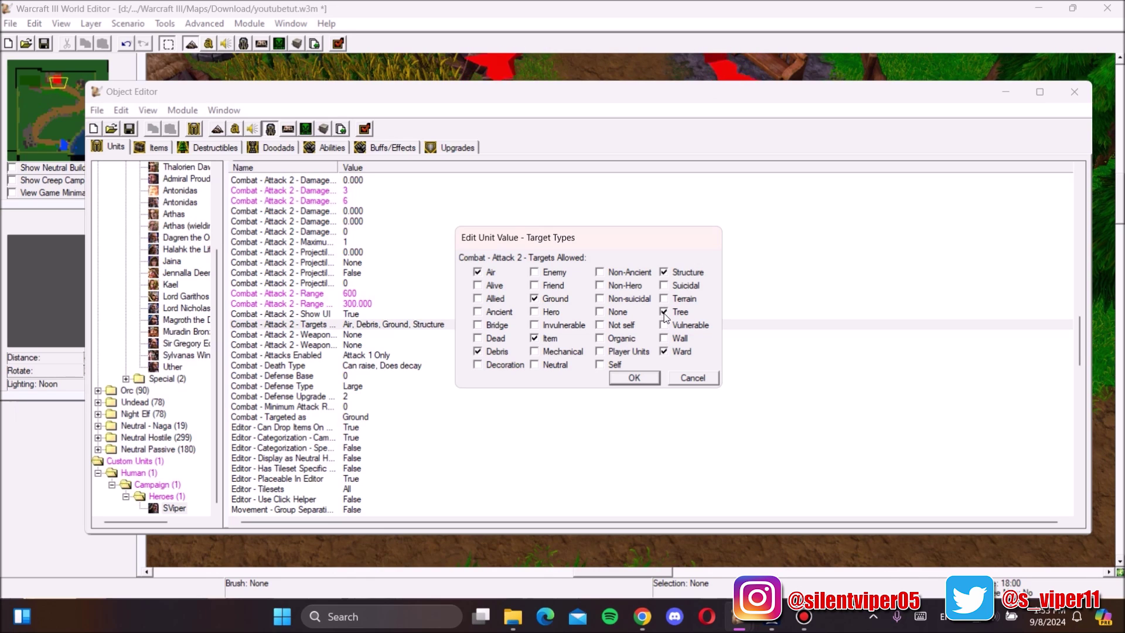
pyautogui.click(634, 377)
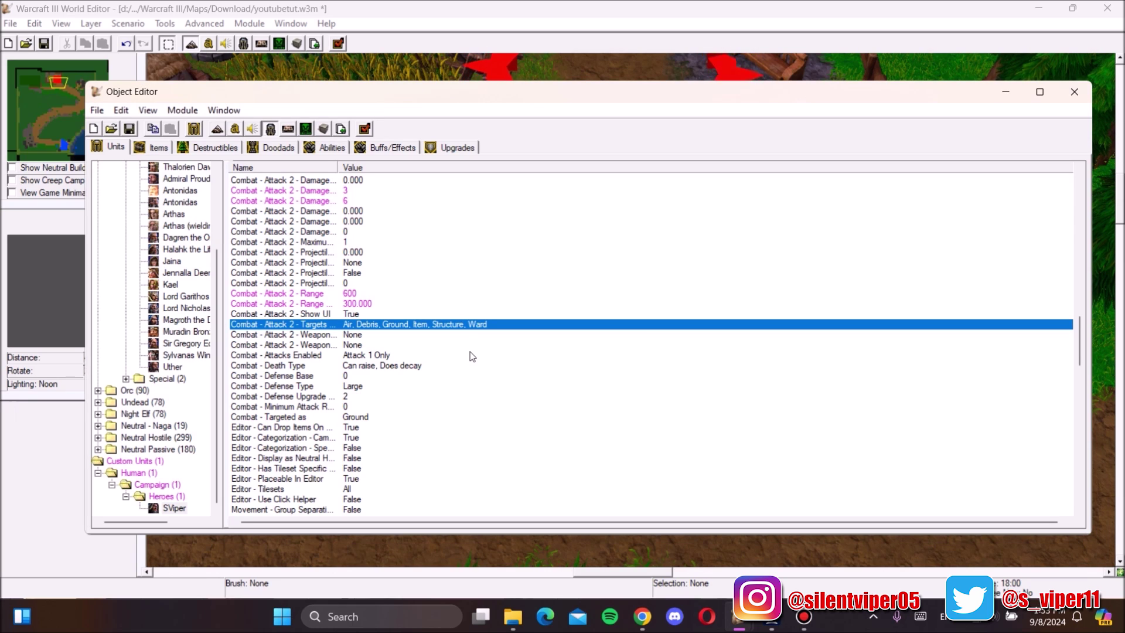
# Step: Set SViper's Attack 2 weapon type to Missile
pyautogui.scroll(-1, 346, 314)
pyautogui.click(344, 307)
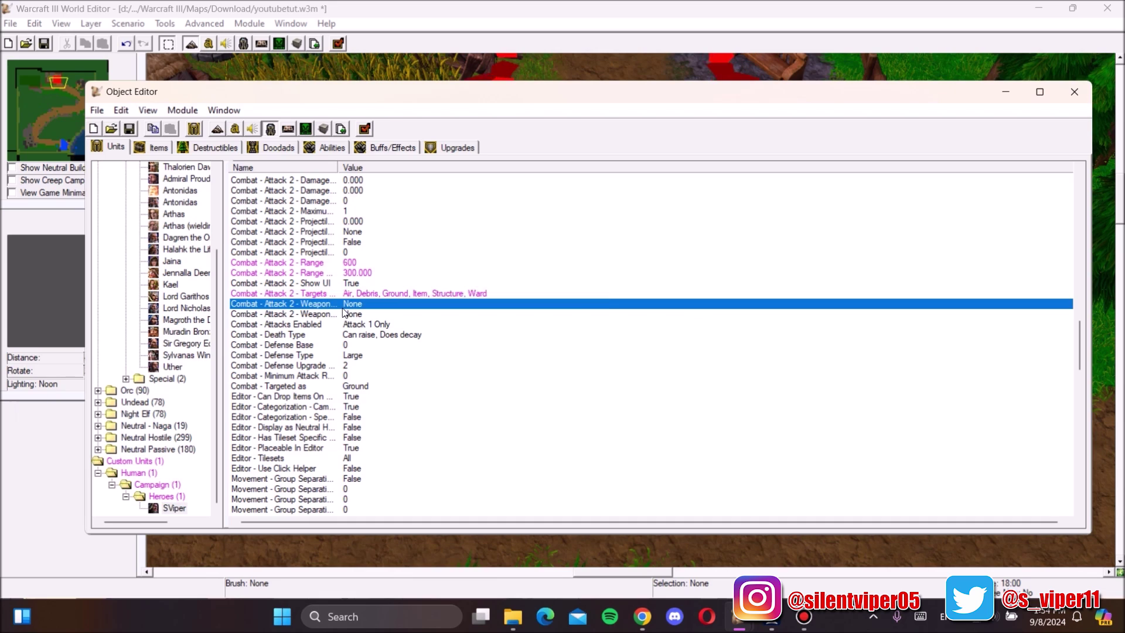
pyautogui.doubleClick(344, 306)
pyautogui.press('Escape')
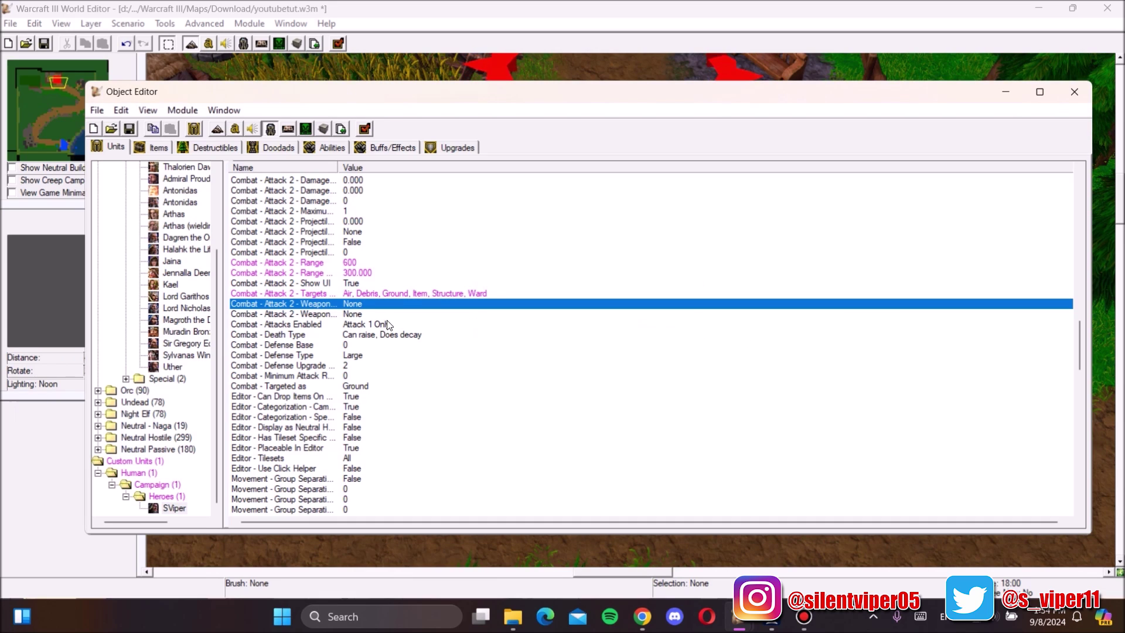
pyautogui.doubleClick(343, 306)
pyautogui.click(671, 327)
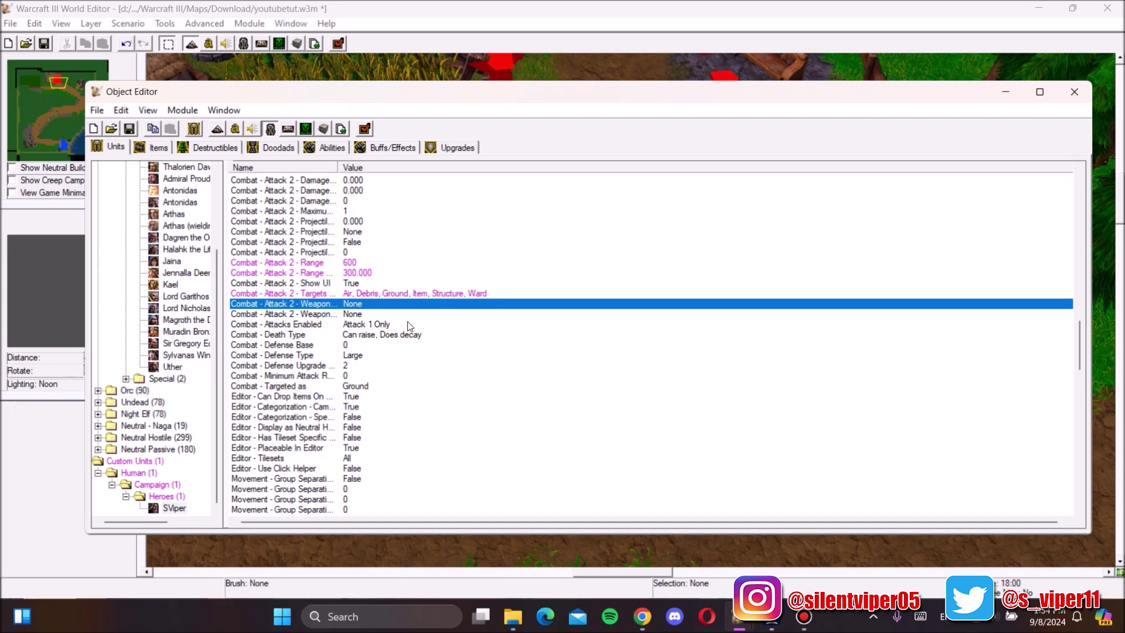
pyautogui.doubleClick(335, 316)
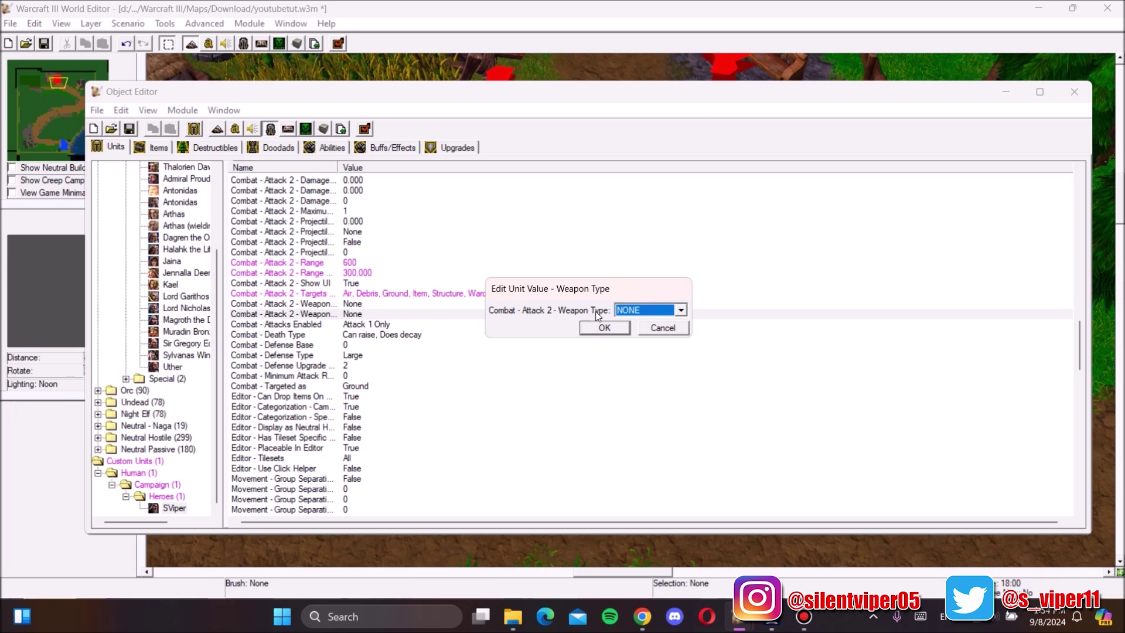
pyautogui.click(630, 310)
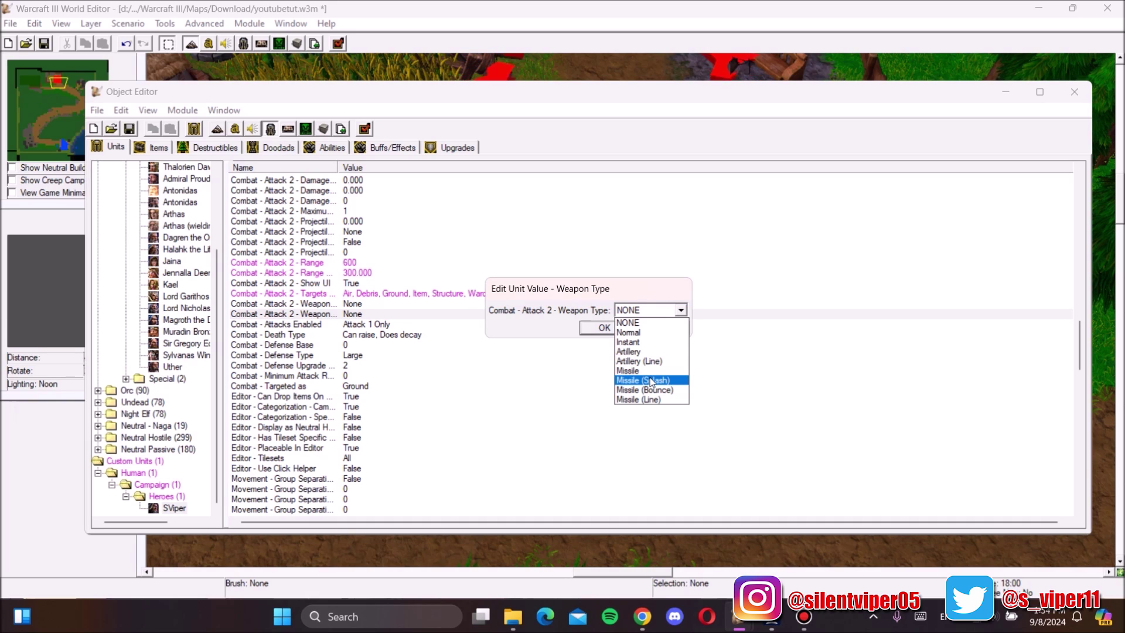
pyautogui.click(628, 371)
pyautogui.press('Return')
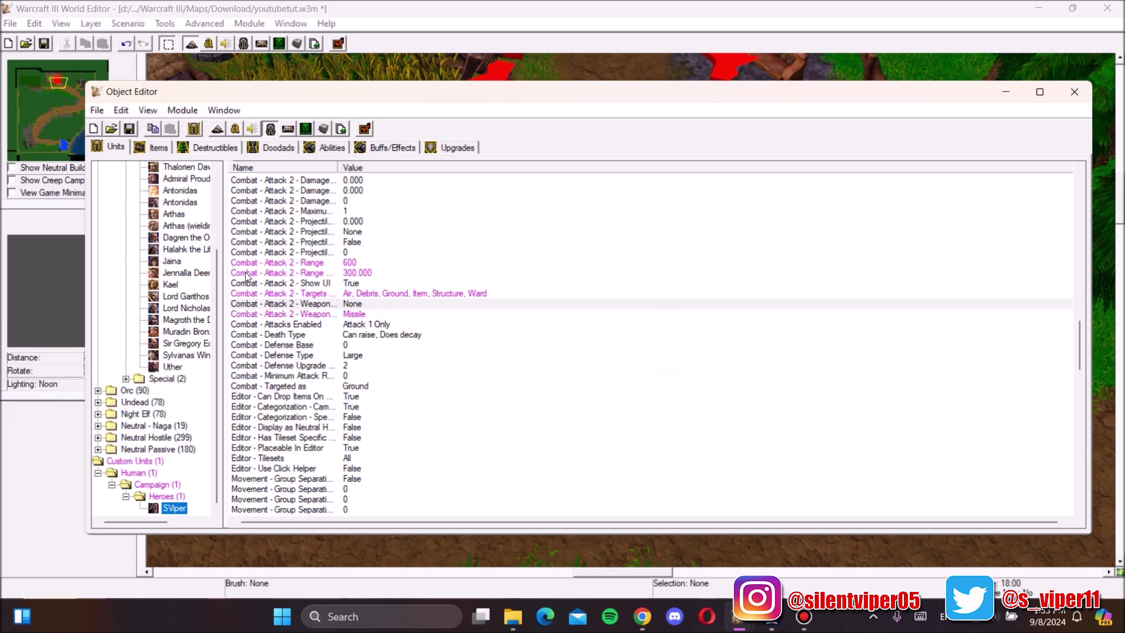
# Step: Change the death type to Can't raise, Does decay
pyautogui.doubleClick(354, 336)
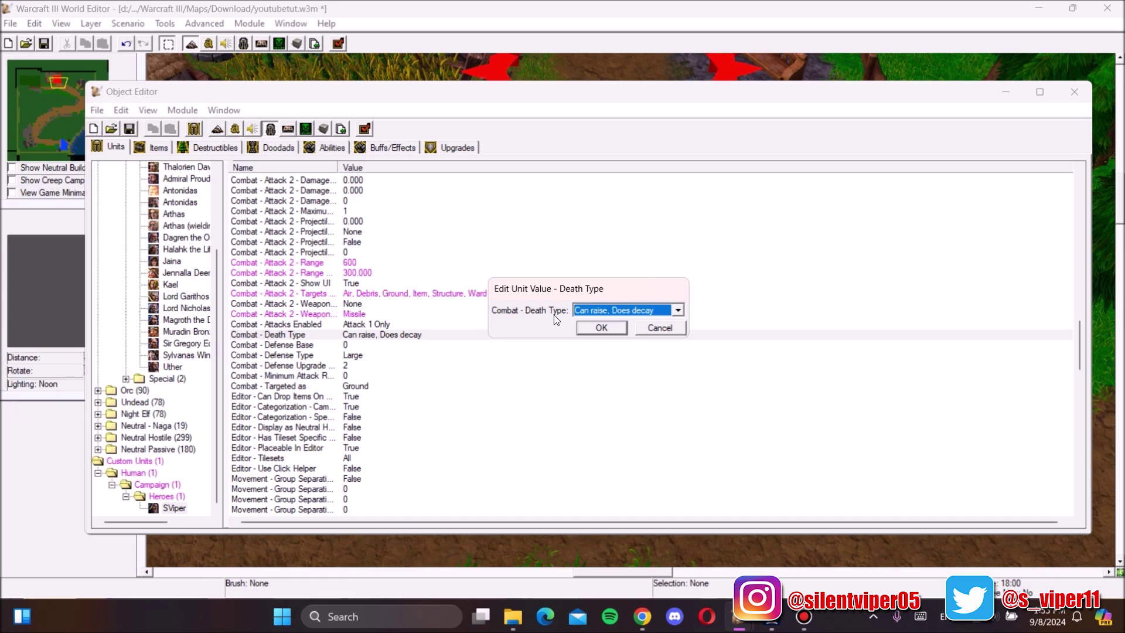
pyautogui.click(593, 312)
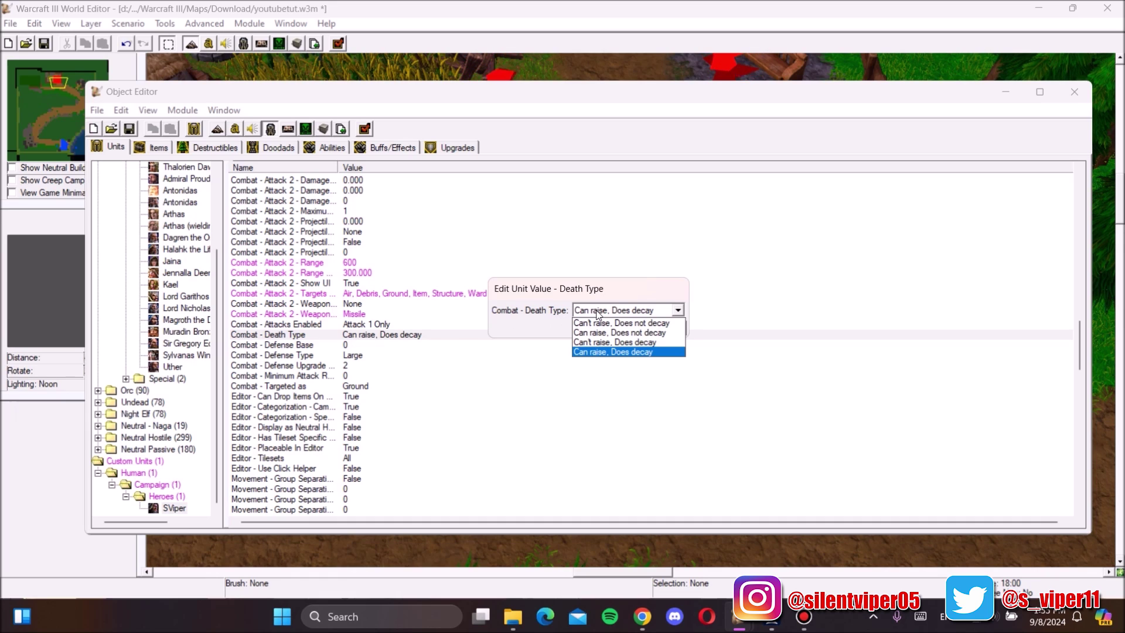
pyautogui.click(608, 342)
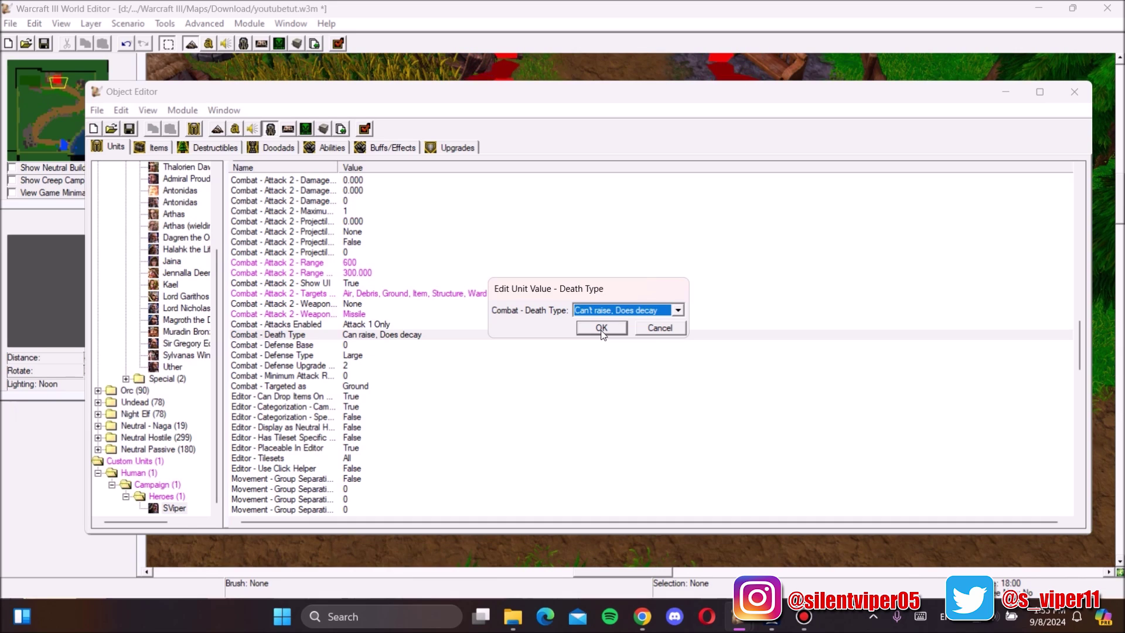
pyautogui.click(602, 329)
# Step: Switch the defense type from Large to Hero
pyautogui.click(342, 355)
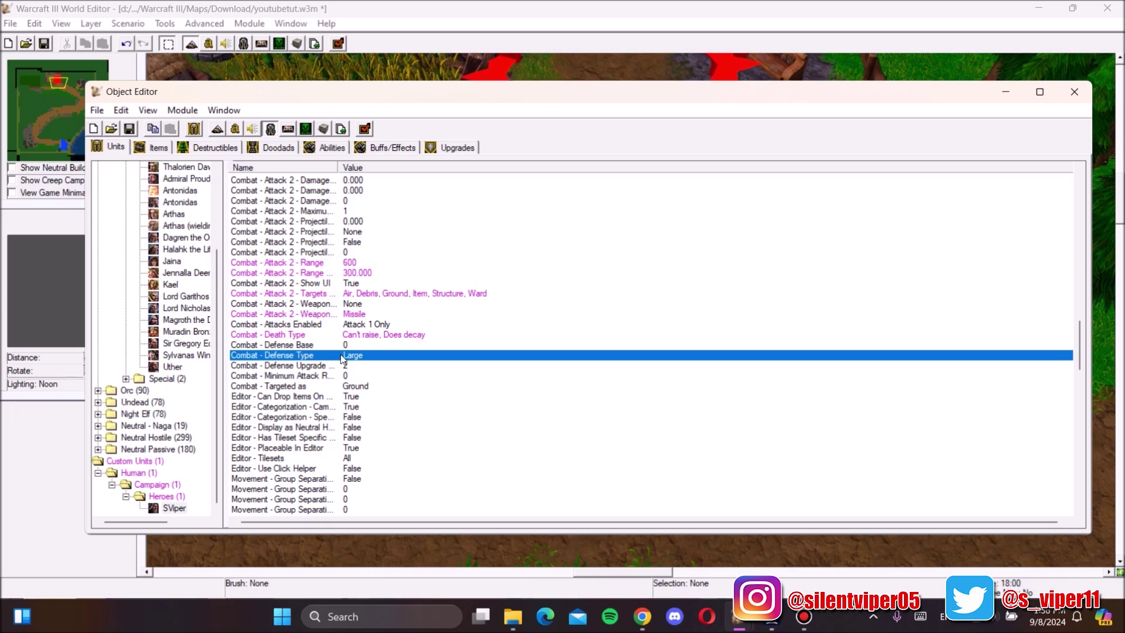
pyautogui.doubleClick(341, 355)
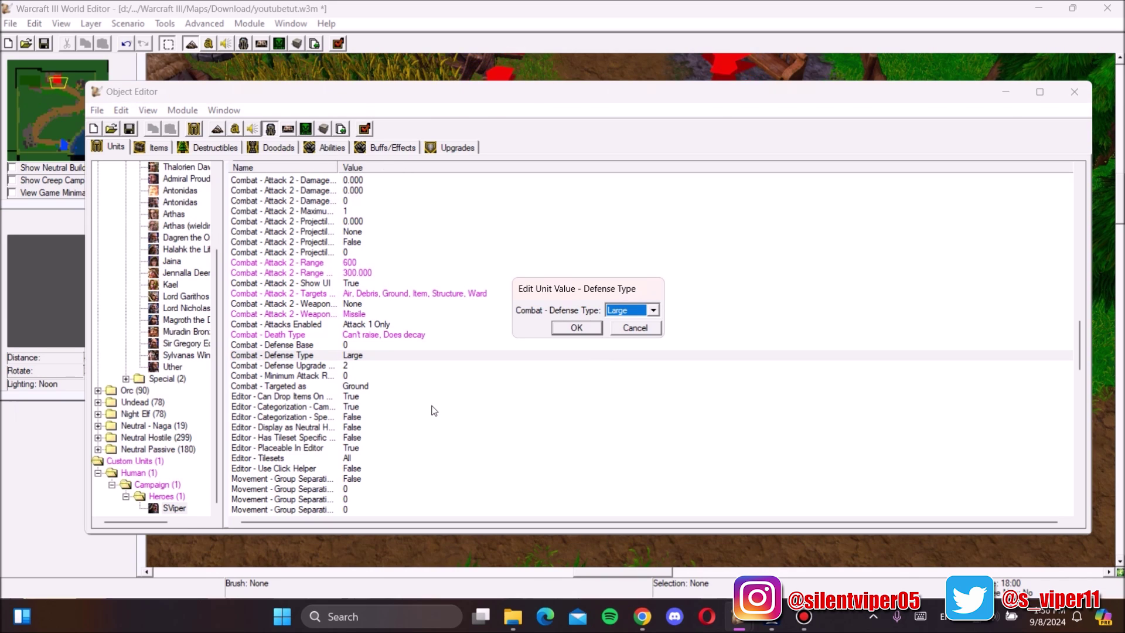
pyautogui.click(654, 309)
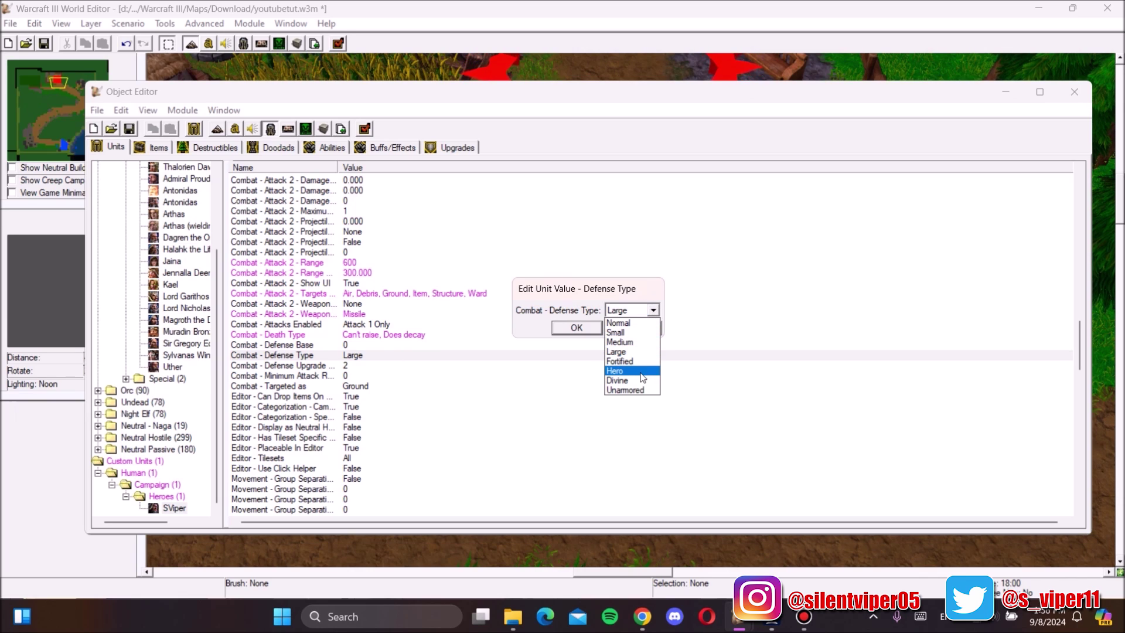
pyautogui.click(621, 370)
pyautogui.click(577, 328)
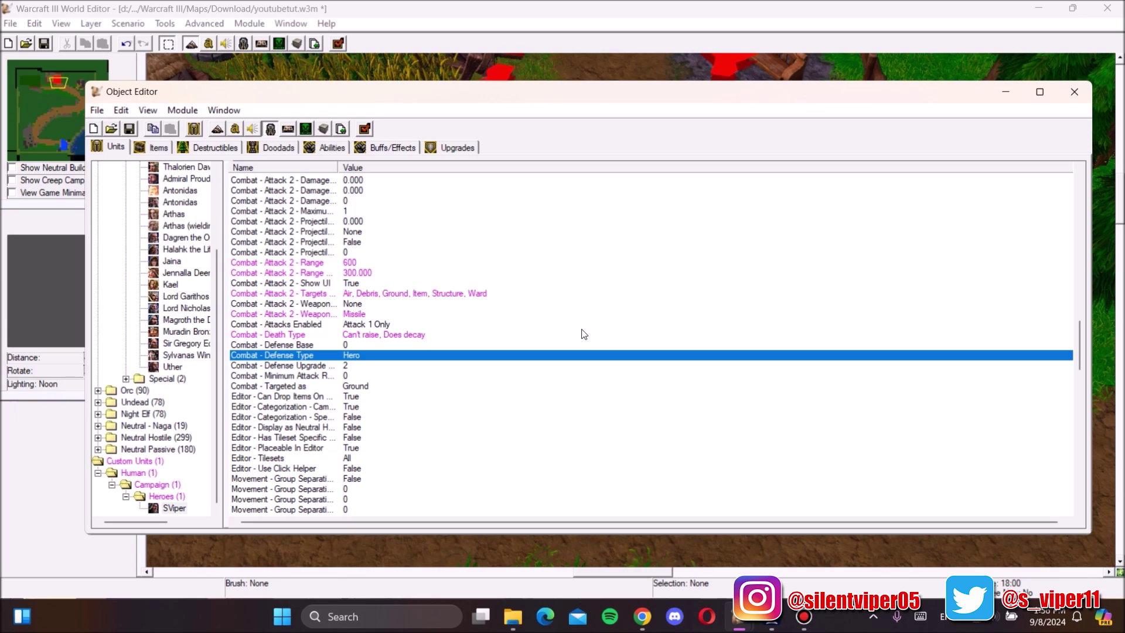
pyautogui.scroll(-12, 350, 304)
pyautogui.click(350, 313)
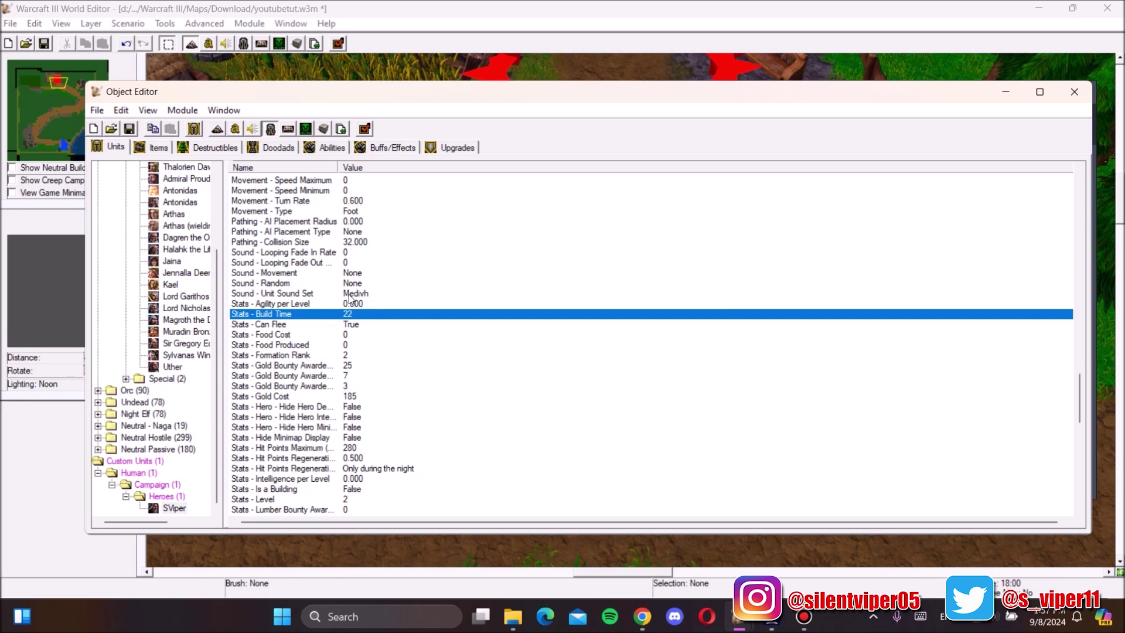
# Step: Choose Kael as SViper's unit sound set
pyautogui.doubleClick(350, 294)
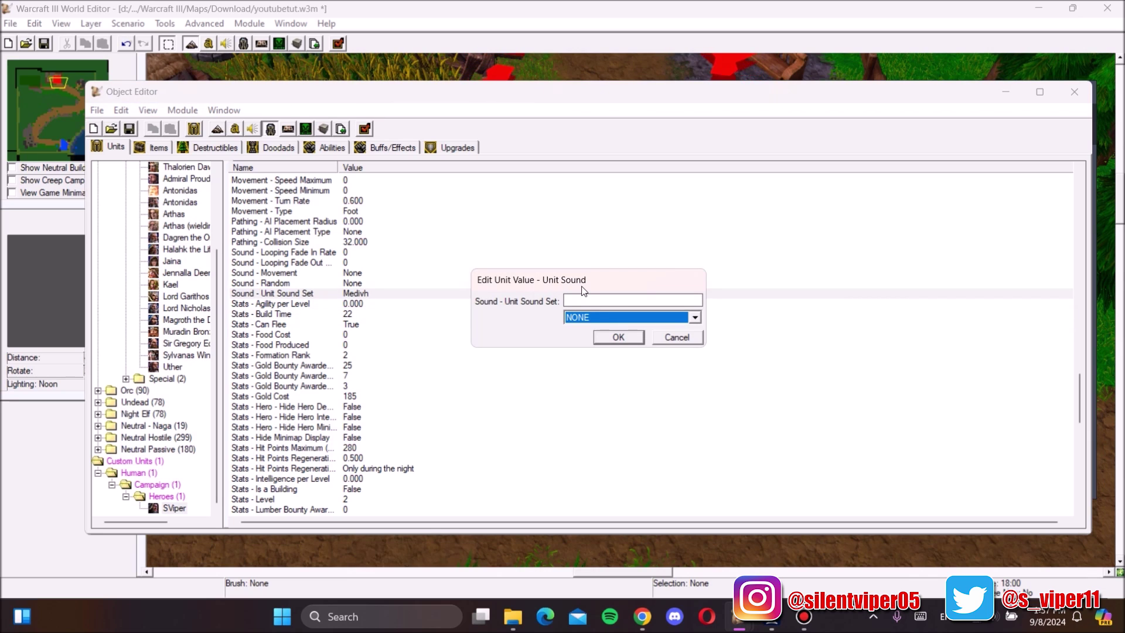
pyautogui.click(694, 317)
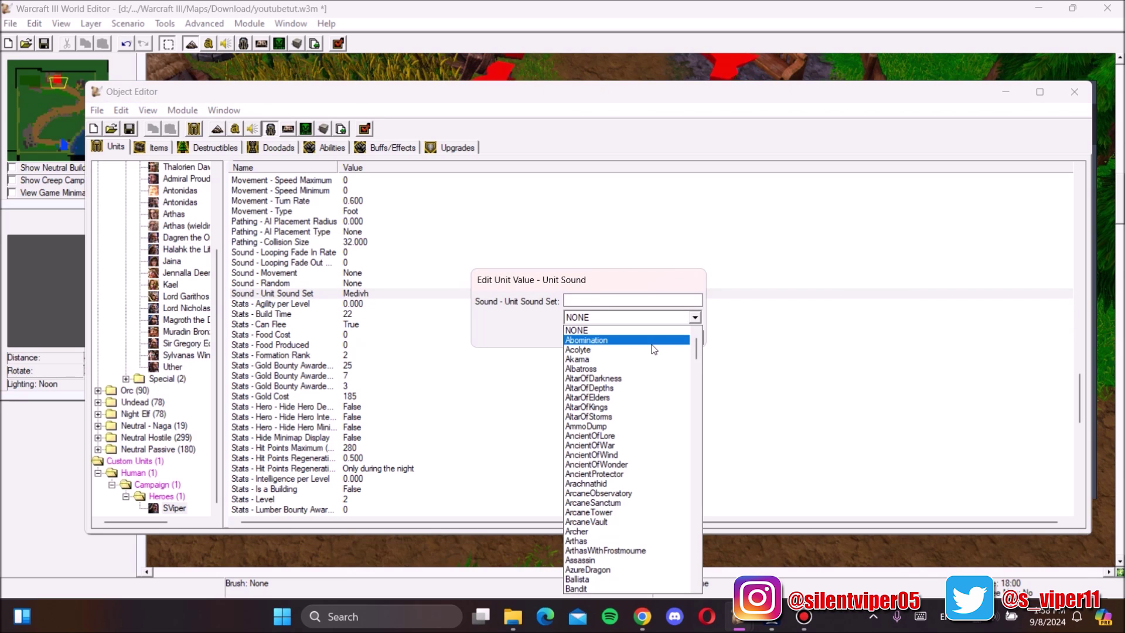
pyautogui.scroll(-2, 608, 374)
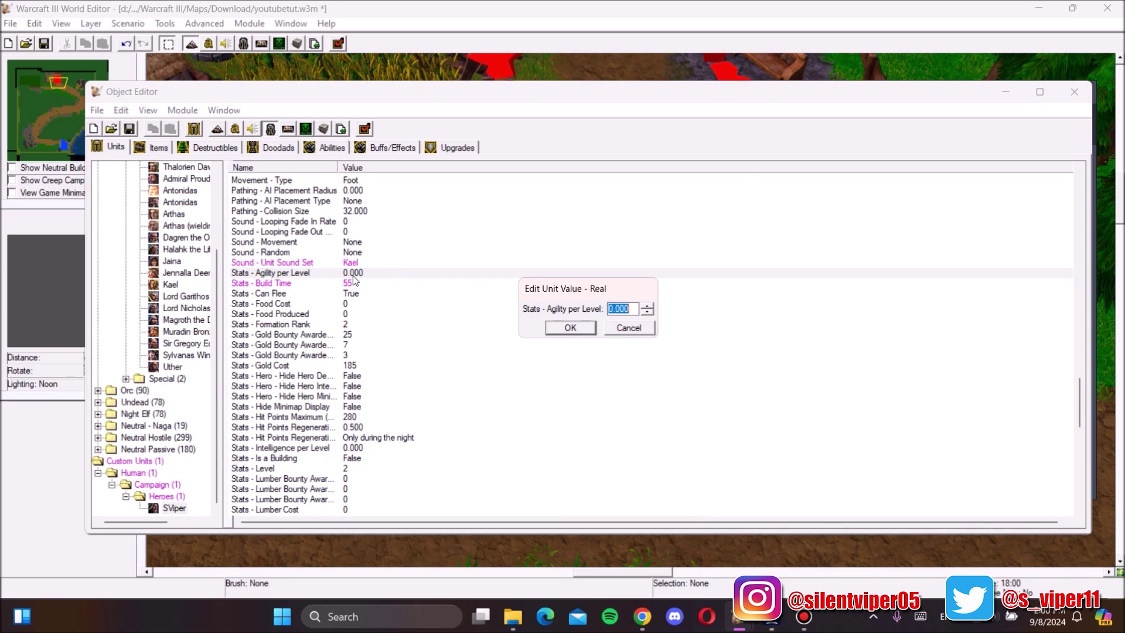
# Step: Set SViper's agility per level to 1.500
pyautogui.press('Escape')
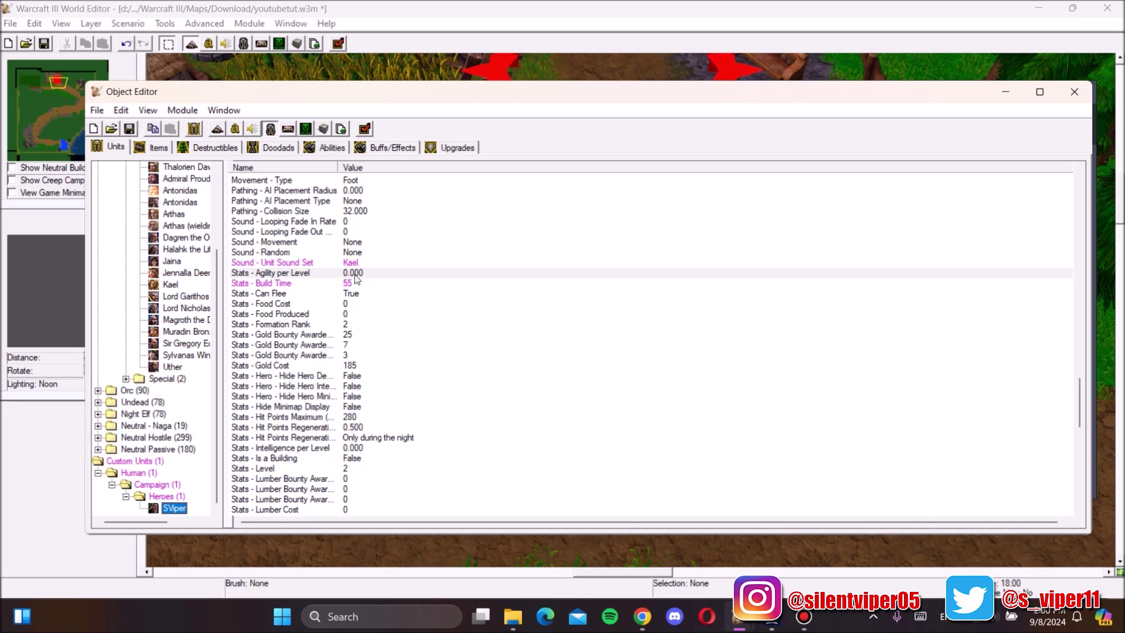
pyautogui.doubleClick(357, 273)
pyautogui.write('1.500')
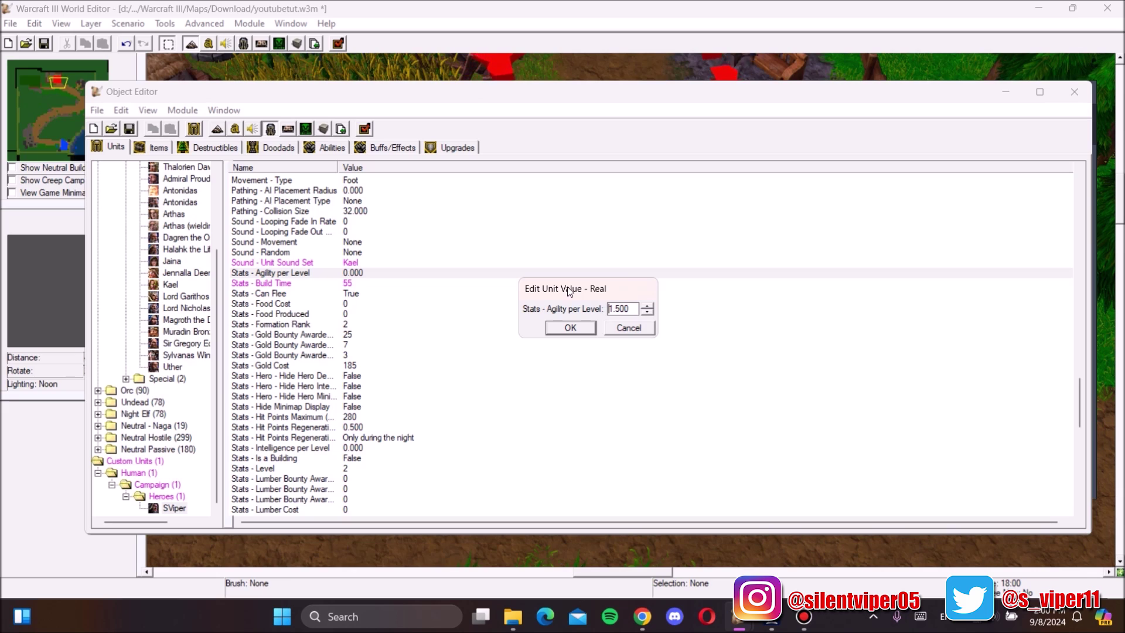
pyautogui.click(583, 334)
pyautogui.moveTo(580, 328); pyautogui.dragTo(544, 296)
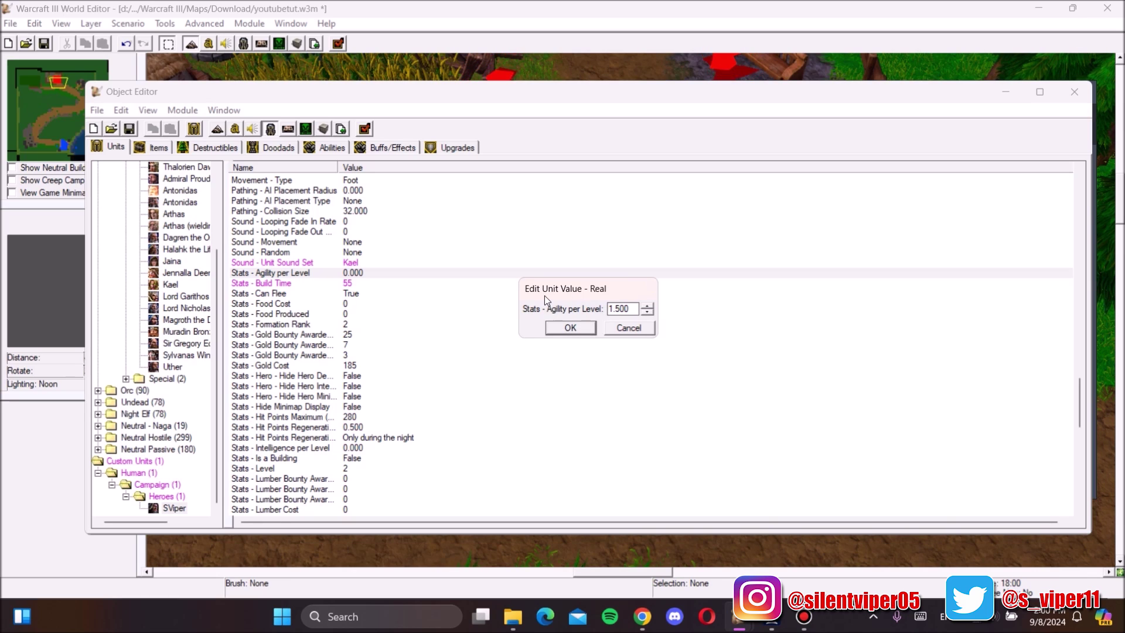
pyautogui.click(568, 328)
pyautogui.scroll(-5, 306, 287)
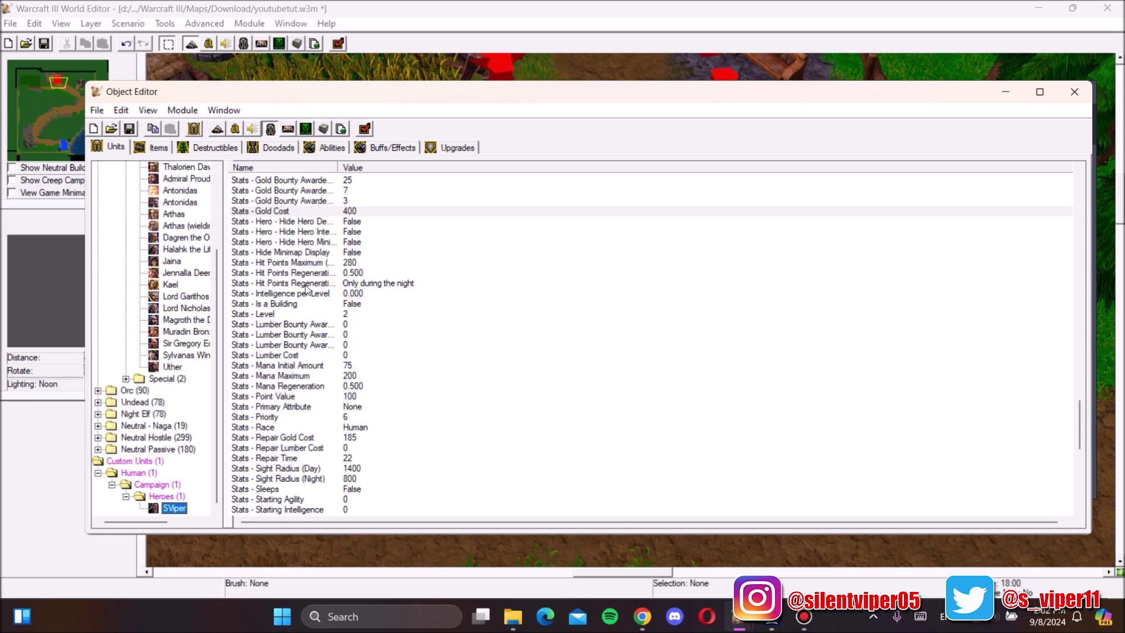
# Step: After comparing other Human heroes, set the hit point regeneration type to Always
pyautogui.click(183, 297)
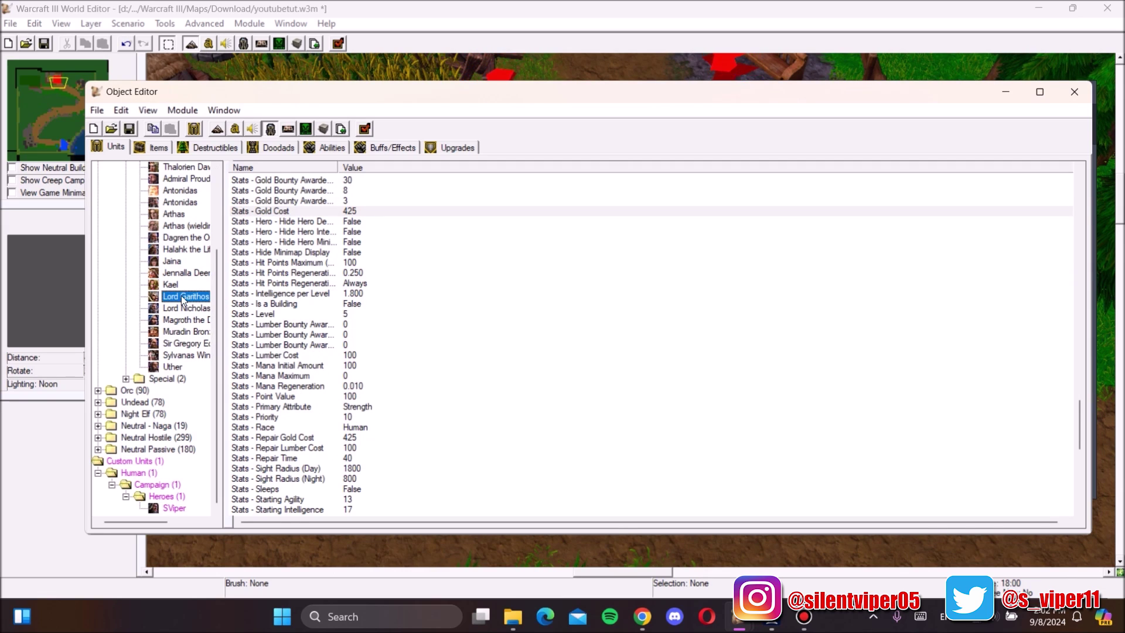
pyautogui.click(161, 285)
pyautogui.click(176, 249)
pyautogui.doubleClick(281, 283)
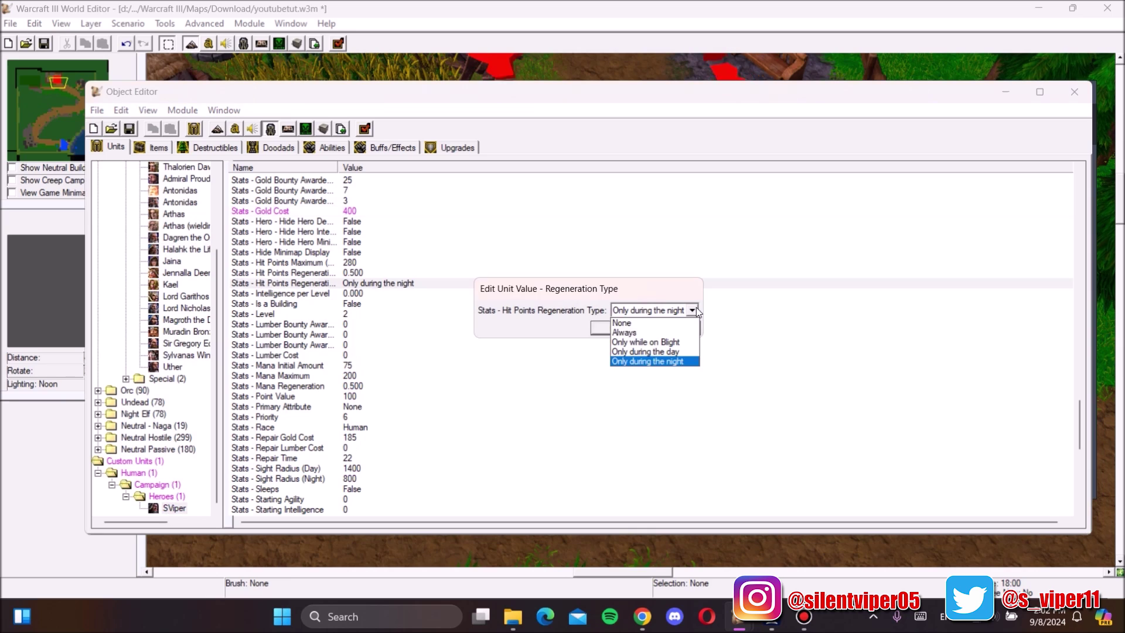
pyautogui.click(692, 310)
pyautogui.click(670, 333)
pyautogui.click(616, 329)
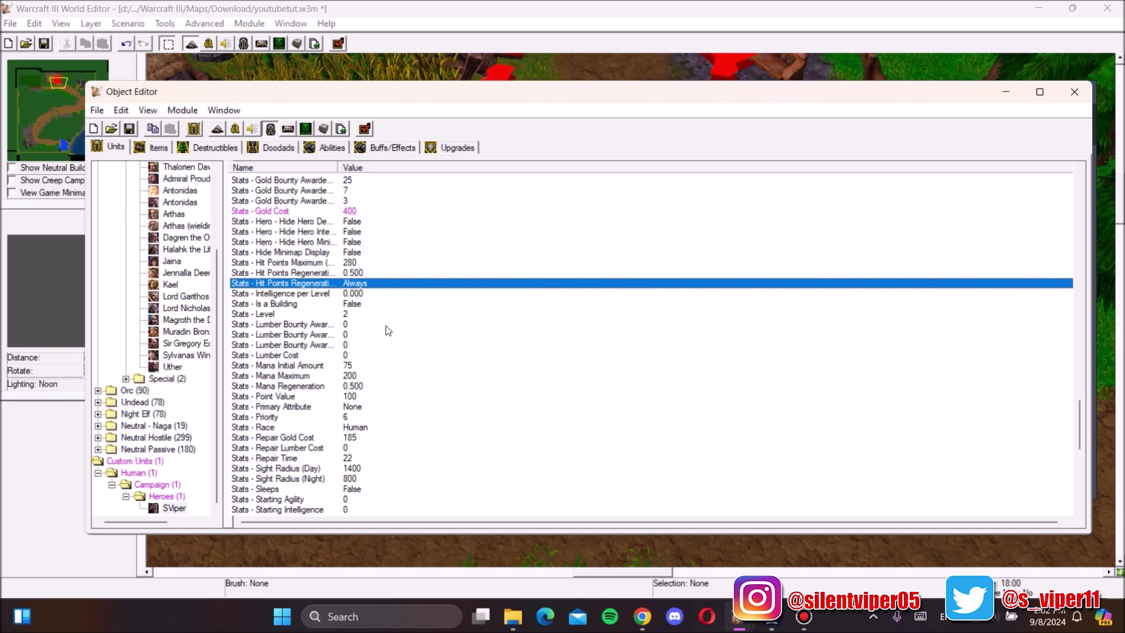
# Step: Set Intelligence per Level to 5.000
pyautogui.doubleClick(352, 293)
pyautogui.write('5')
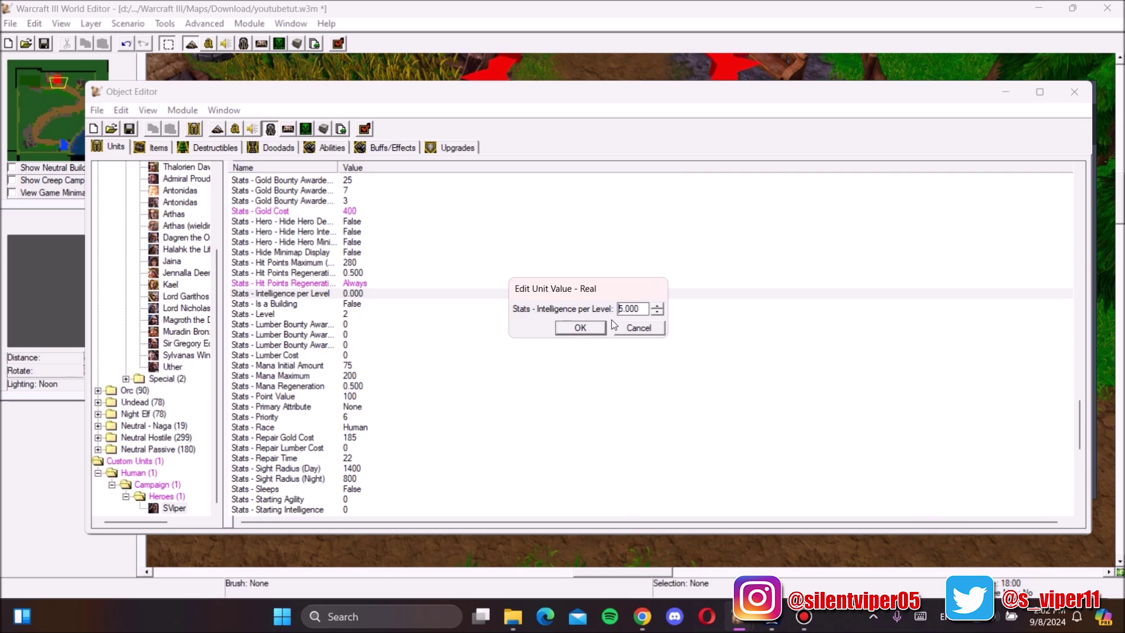
pyautogui.click(586, 327)
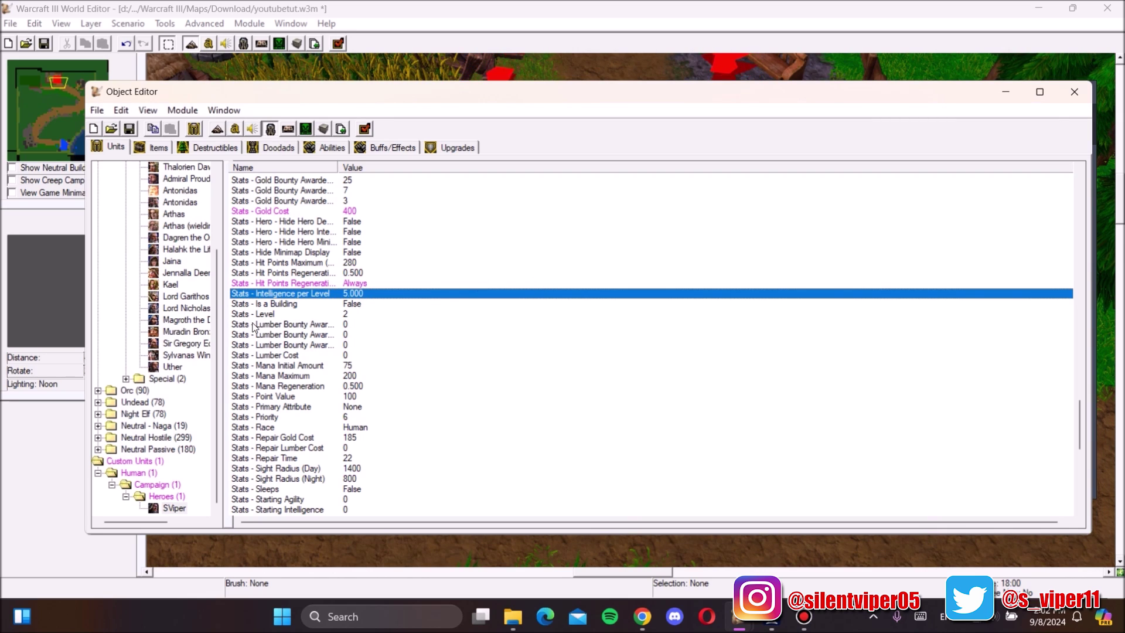
# Step: Compare Kael, Jaina and Antonidas's stats, then return to SViper's Level stat
pyautogui.click(173, 283)
pyautogui.click(172, 260)
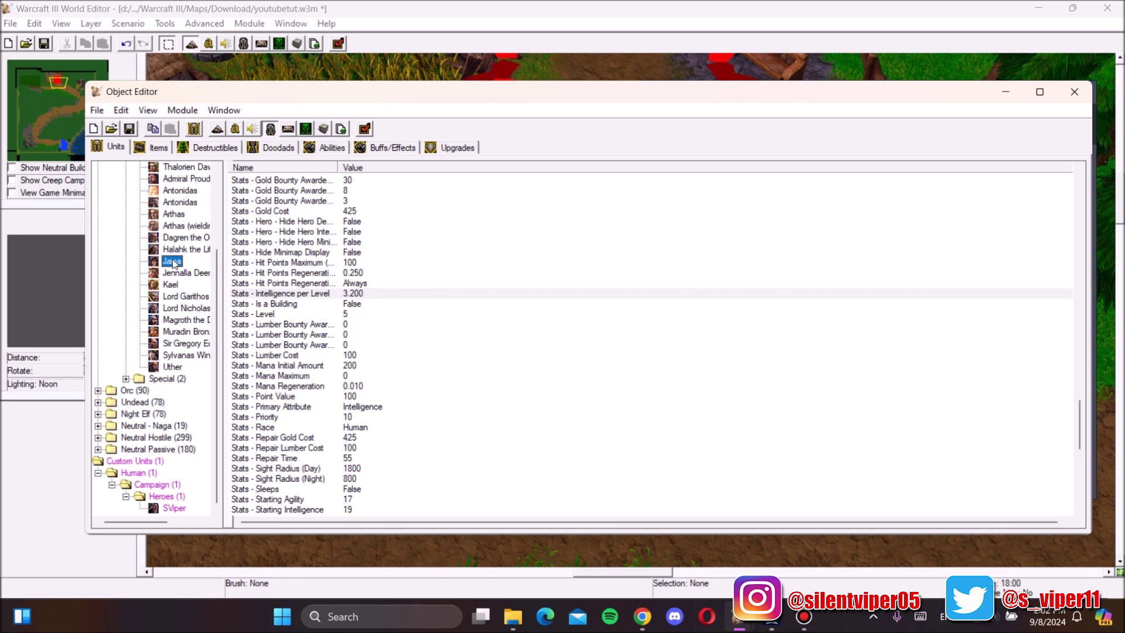
pyautogui.click(172, 204)
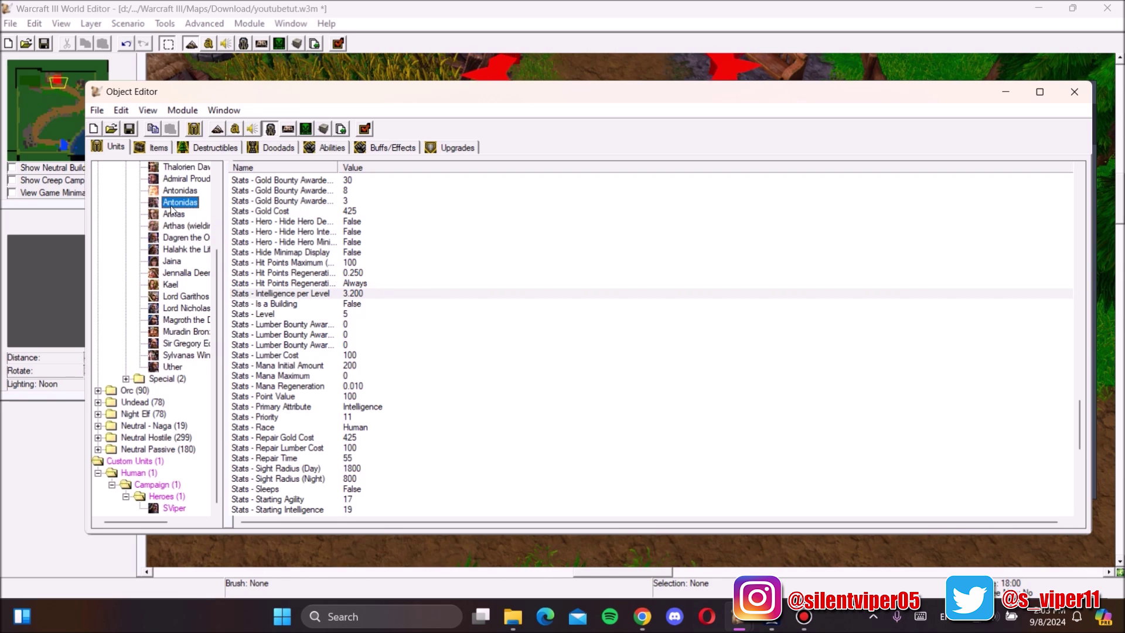
pyautogui.click(171, 508)
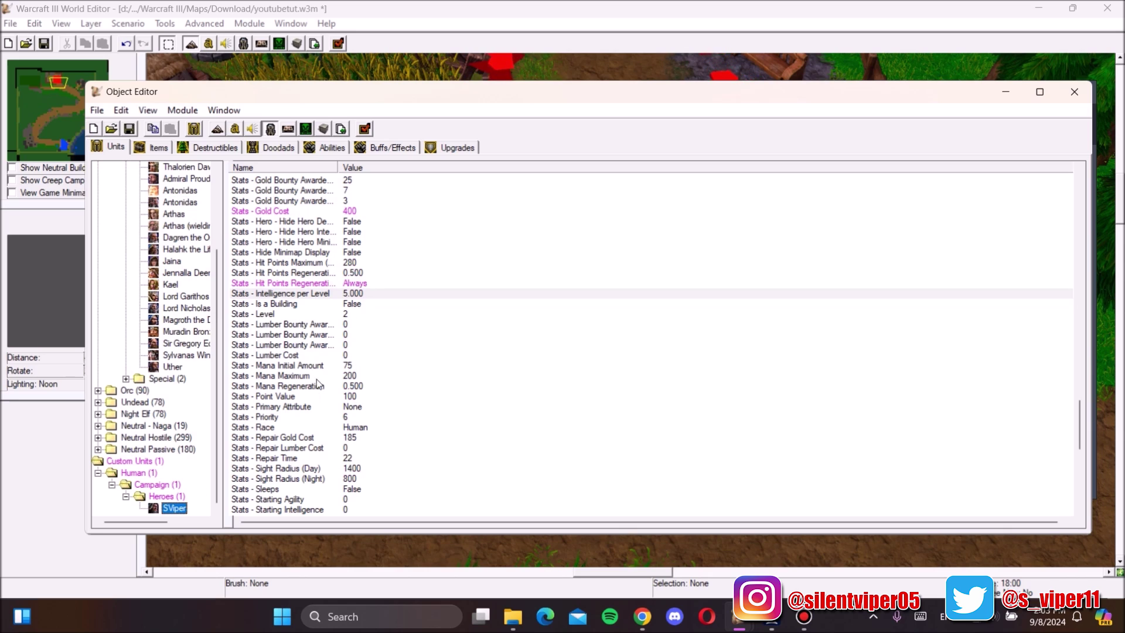
pyautogui.click(309, 315)
pyautogui.scroll(-1, 353, 318)
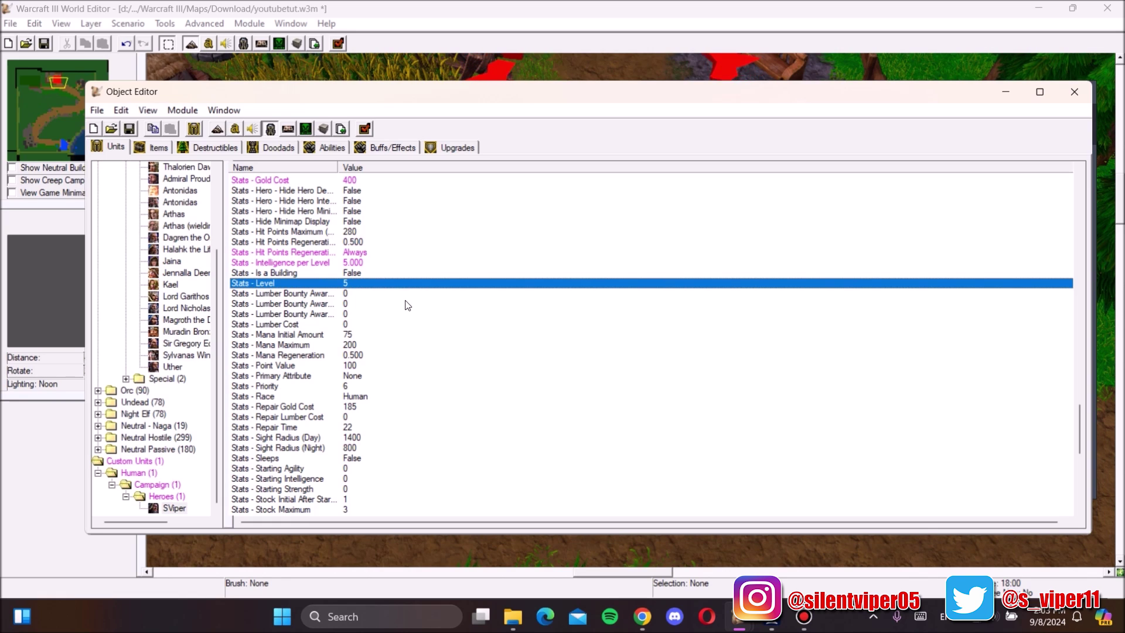
pyautogui.scroll(-3, 345, 291)
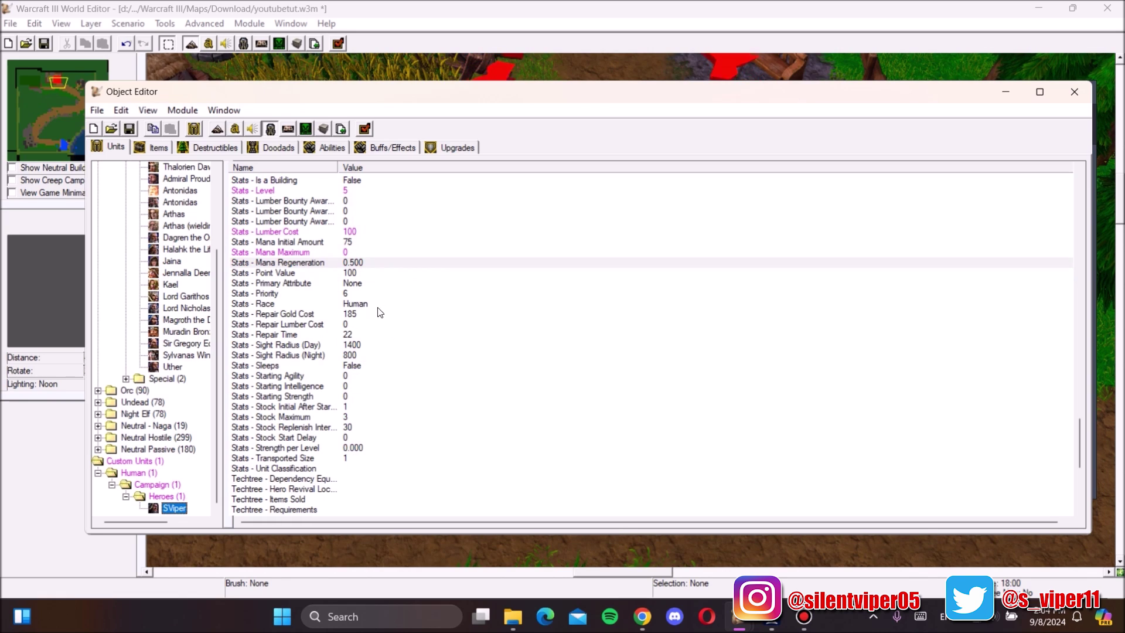
# Step: Make Intelligence SViper's primary attribute
pyautogui.doubleClick(338, 284)
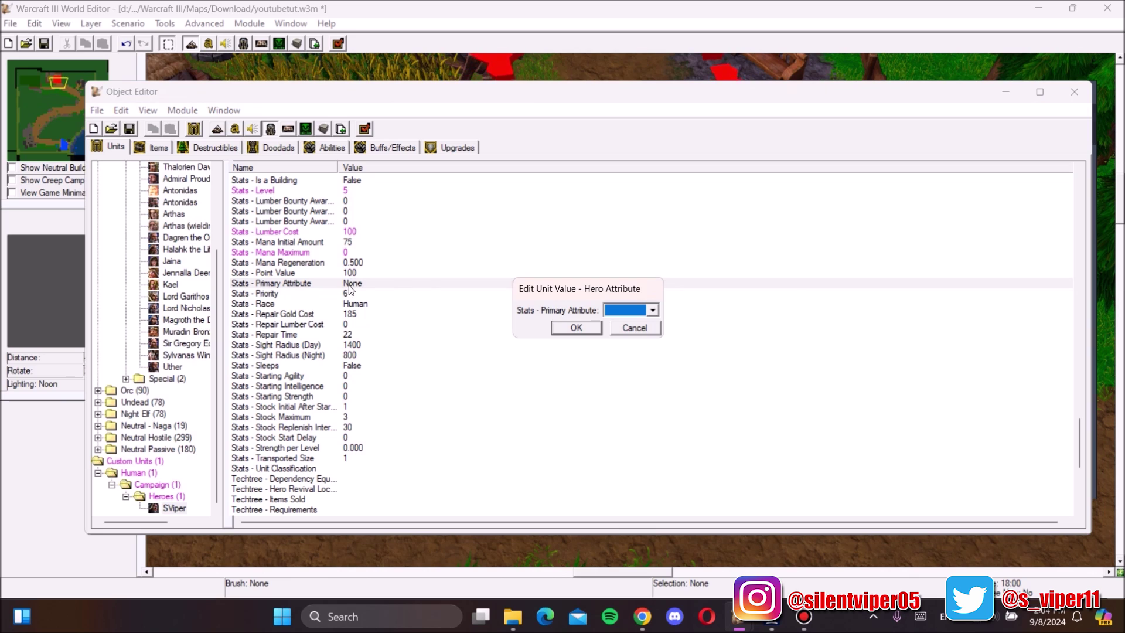
pyautogui.click(653, 310)
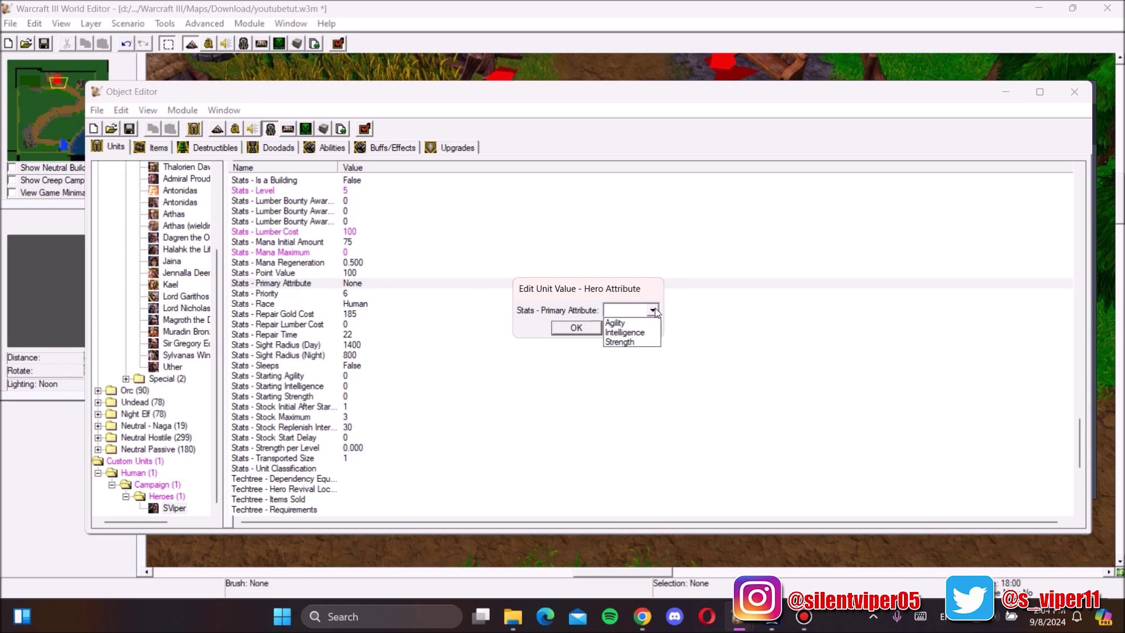
pyautogui.click(624, 332)
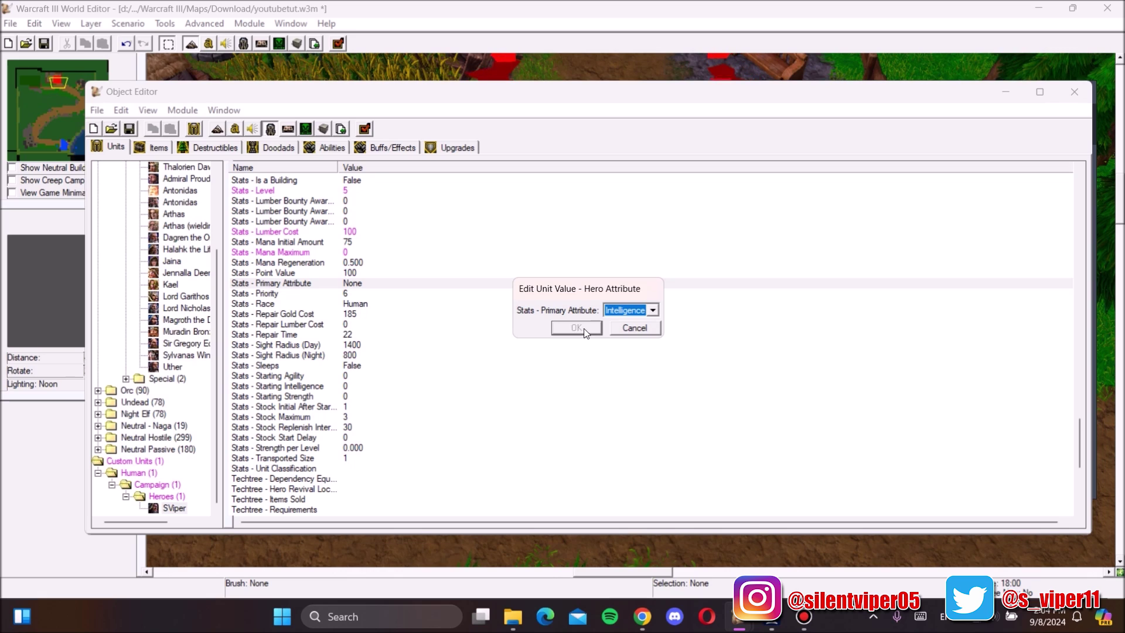
pyautogui.click(653, 310)
pyautogui.click(649, 320)
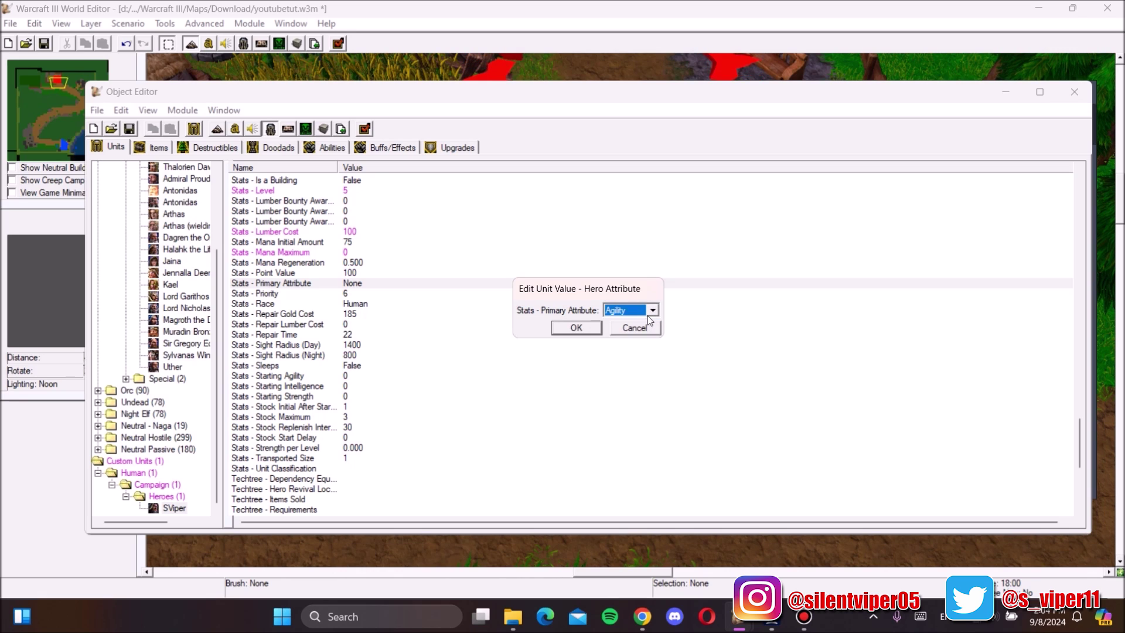
pyautogui.click(653, 310)
pyautogui.click(639, 332)
pyautogui.click(652, 310)
pyautogui.click(642, 332)
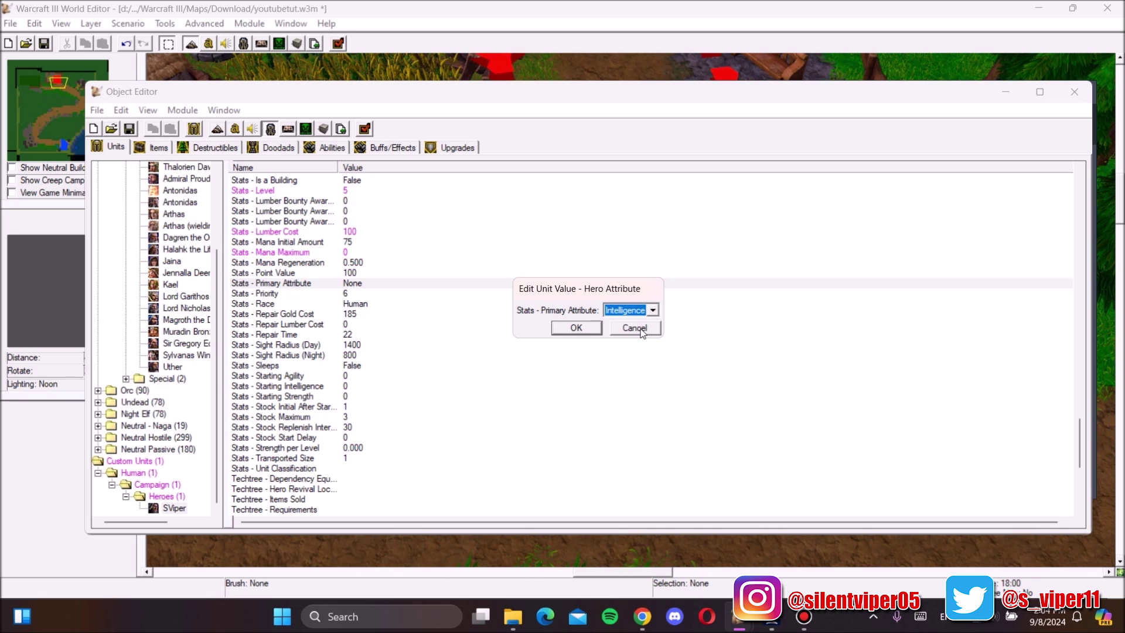
pyautogui.click(590, 332)
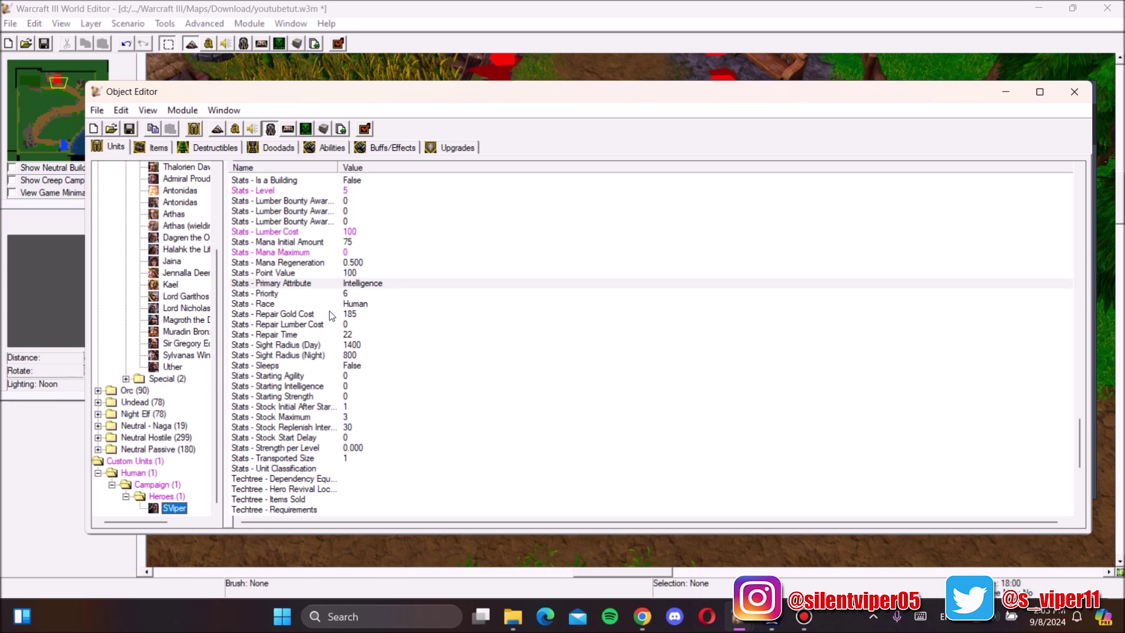
# Step: Raise SViper's Priority from 6 to 10
pyautogui.doubleClick(345, 294)
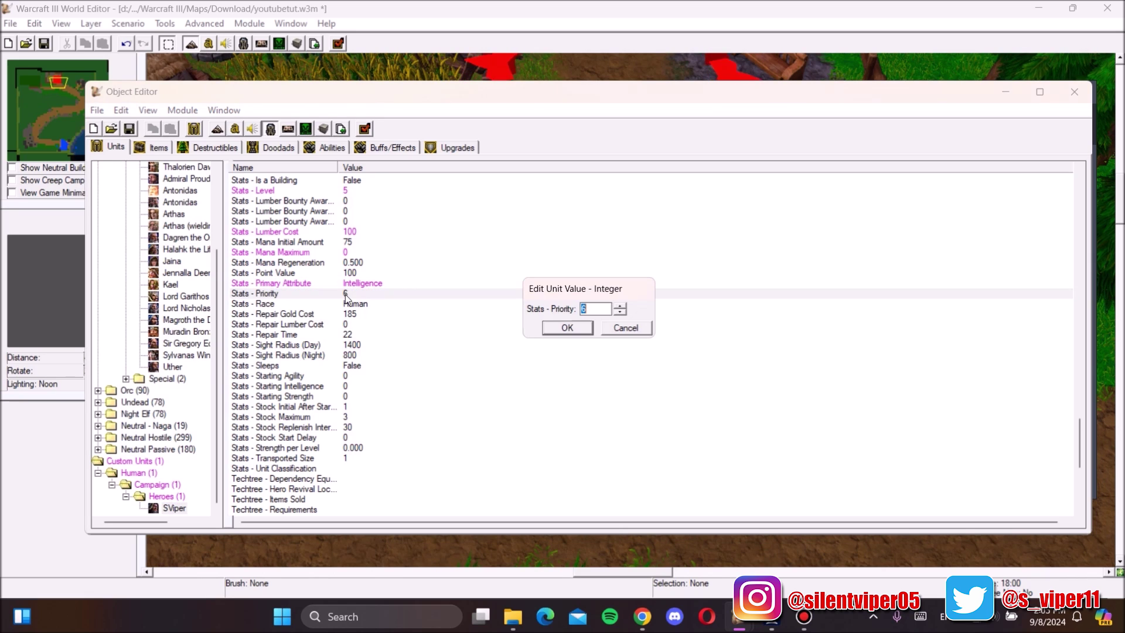
pyautogui.click(619, 306)
pyautogui.click(619, 306)
pyautogui.click(620, 306)
pyautogui.click(619, 306)
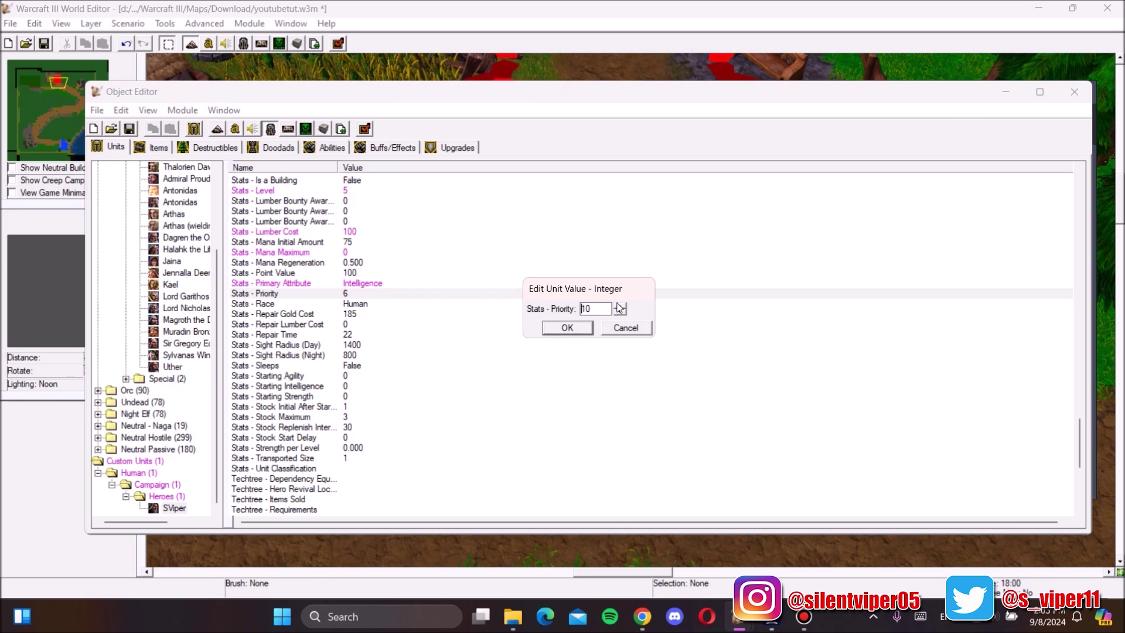
pyautogui.click(571, 327)
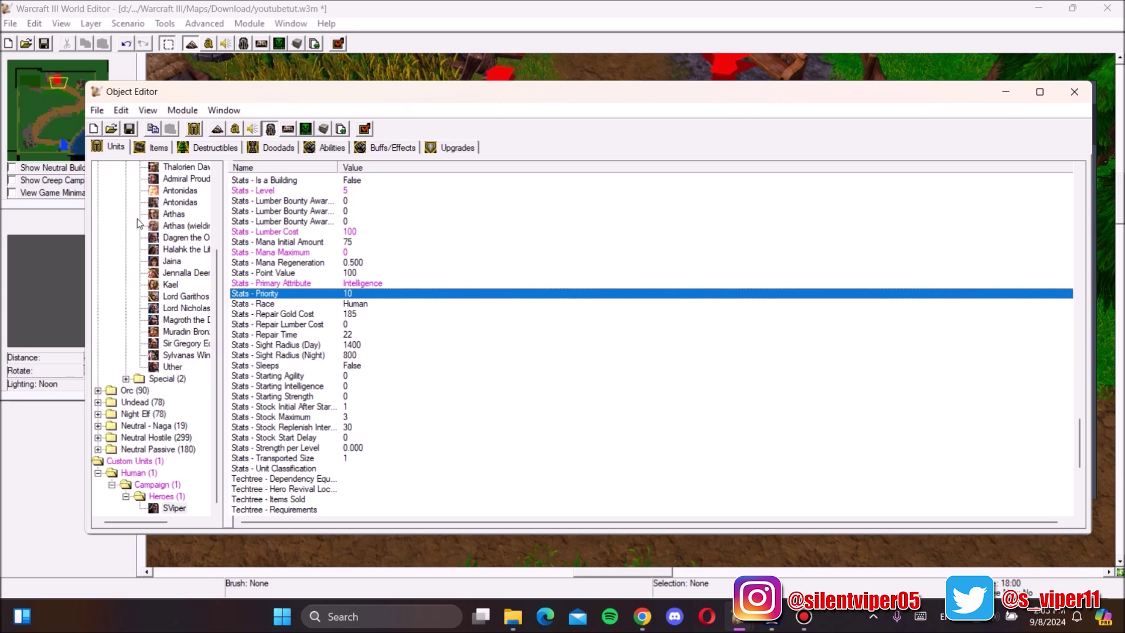
# Step: Compare stats of other heroes such as Lord Garithos and Magroth, then return to SViper
pyautogui.click(183, 181)
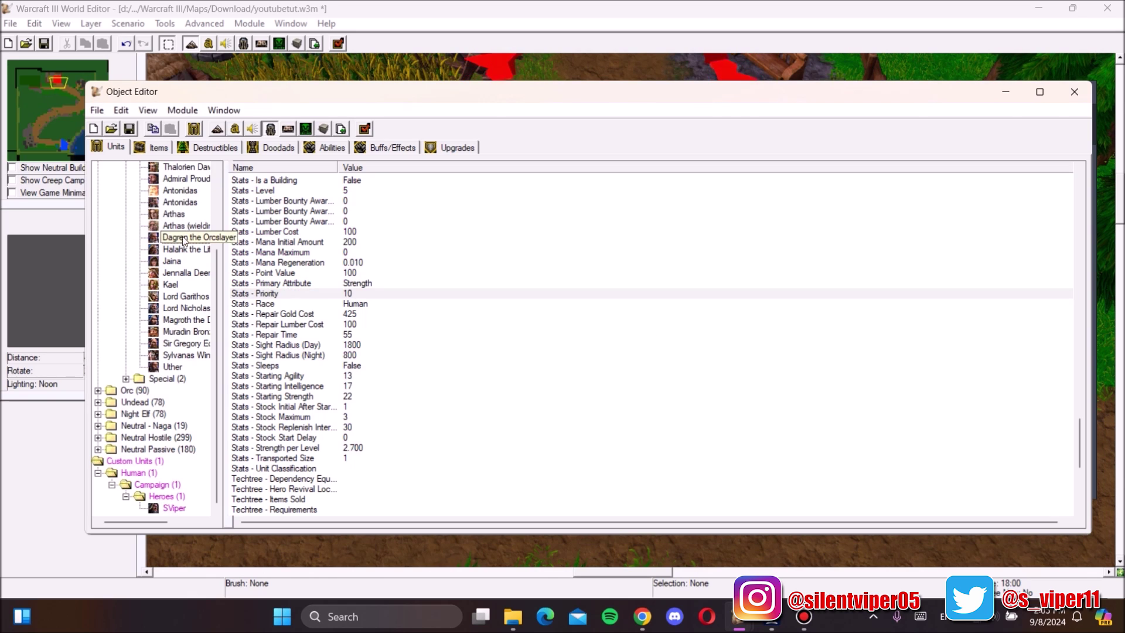
pyautogui.click(182, 296)
pyautogui.click(181, 249)
pyautogui.click(185, 308)
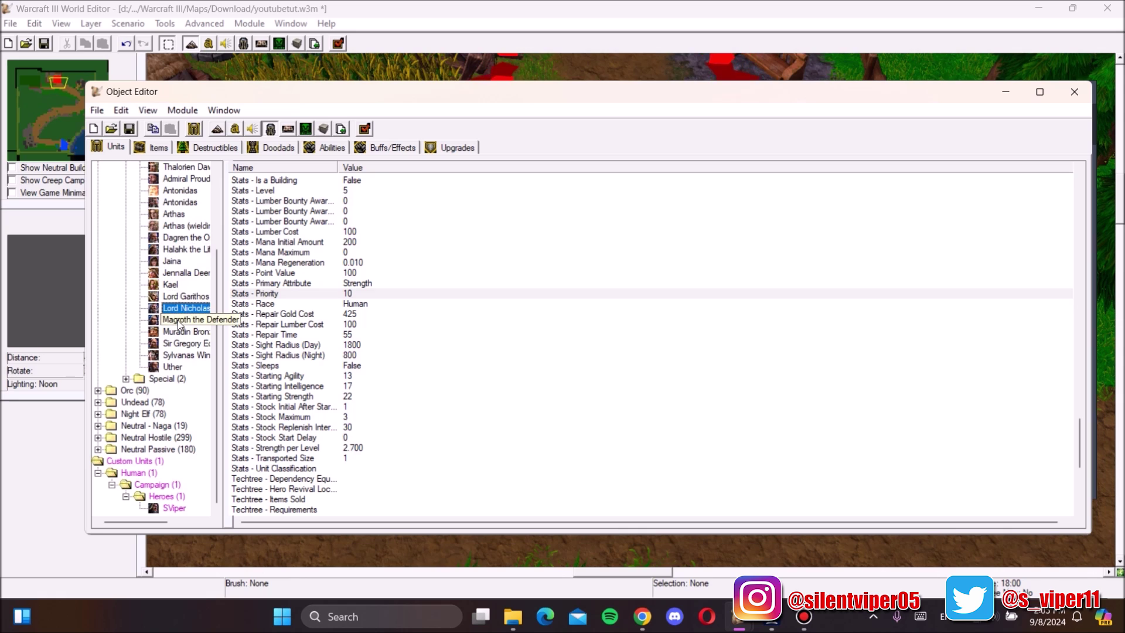
pyautogui.click(184, 319)
pyautogui.click(174, 508)
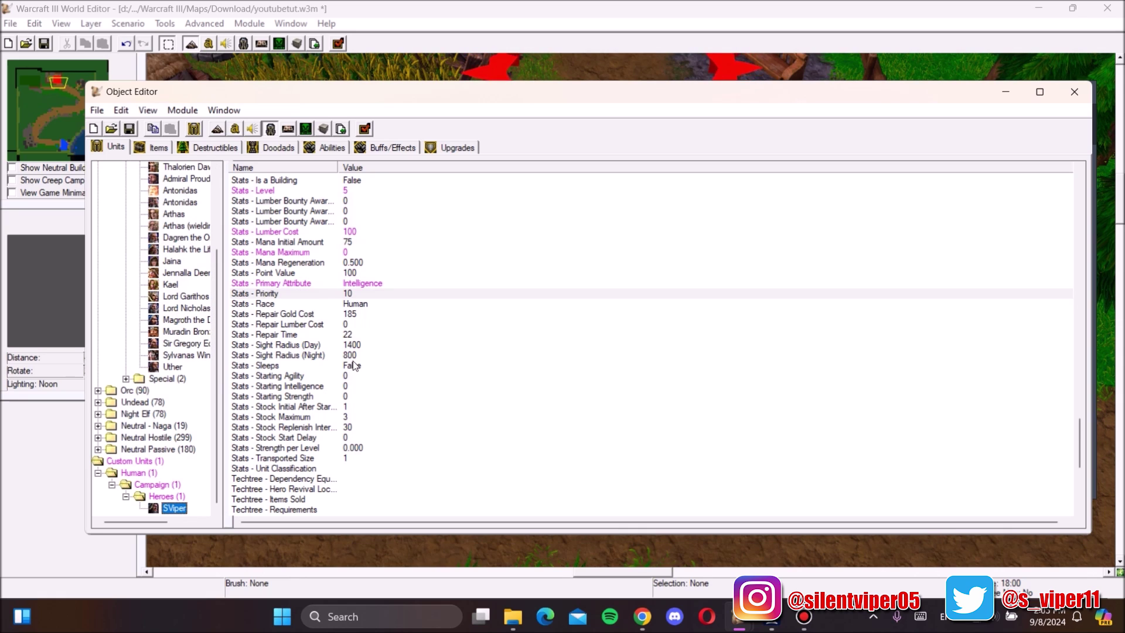
# Step: Set SViper's starting Intelligence to 24, Strength to 13 and Agility to 18
pyautogui.scroll(-5, 314, 418)
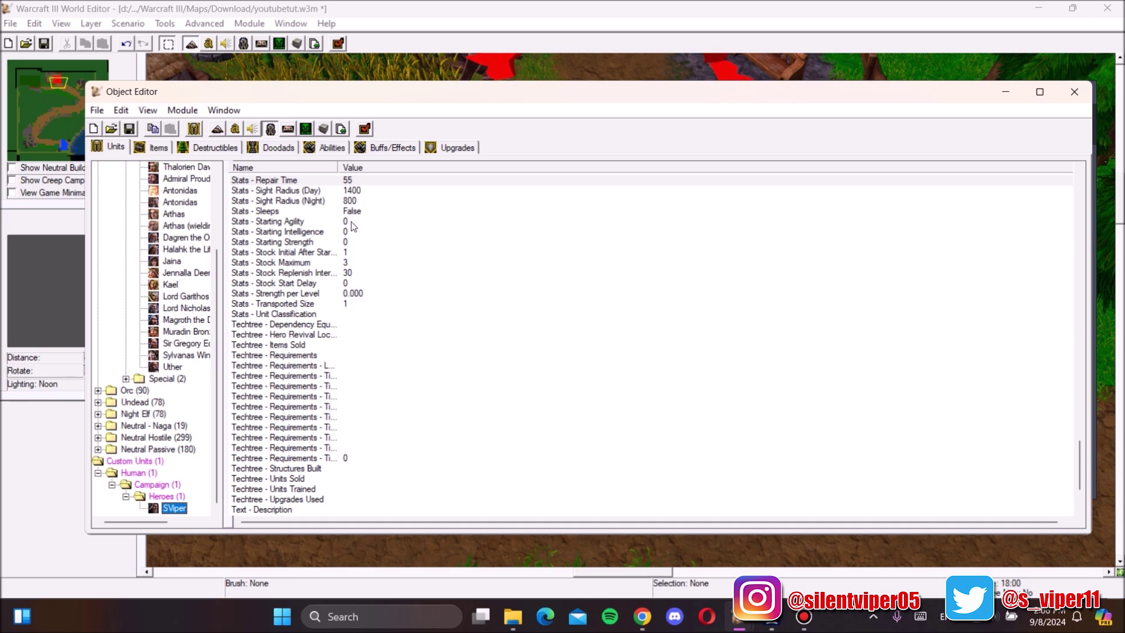
pyautogui.click(381, 284)
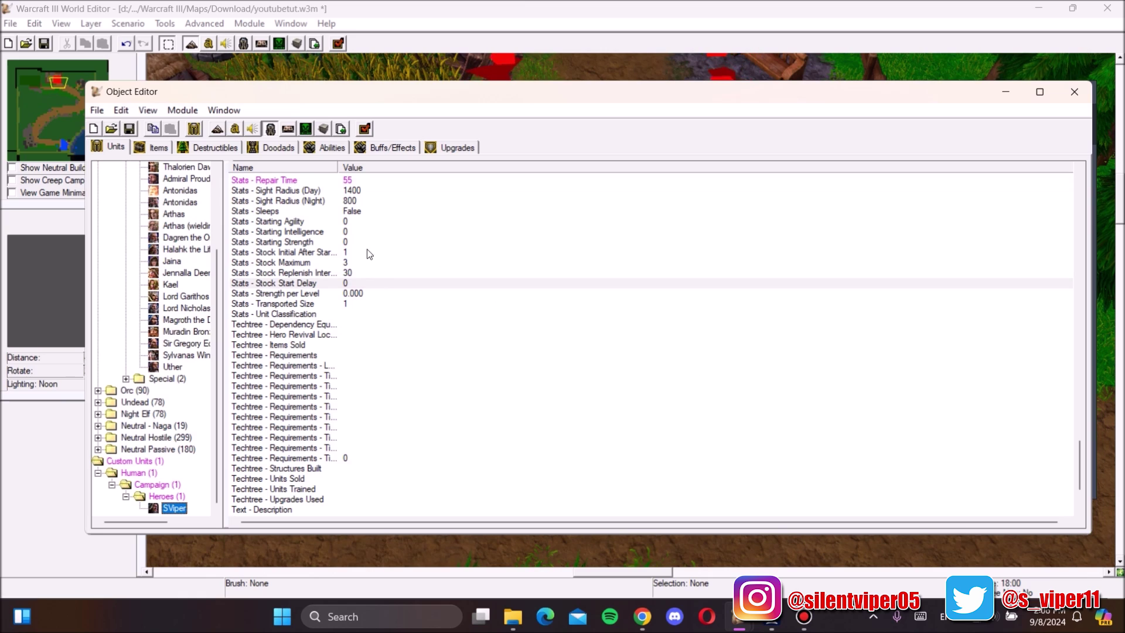
pyautogui.doubleClick(346, 232)
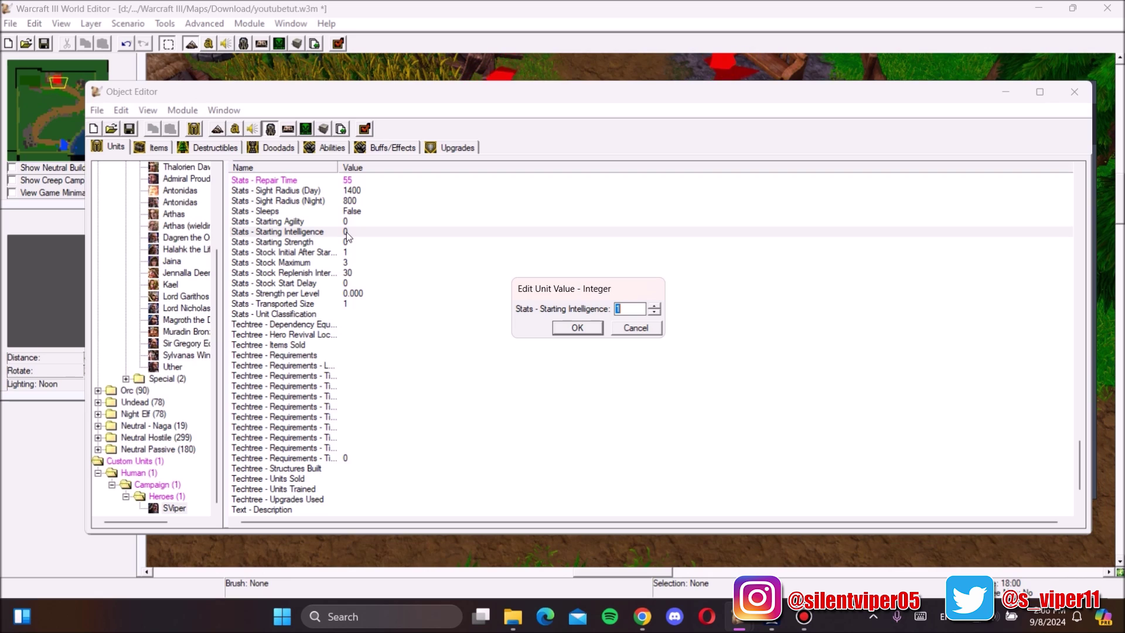
pyautogui.write('24')
pyautogui.press('Return')
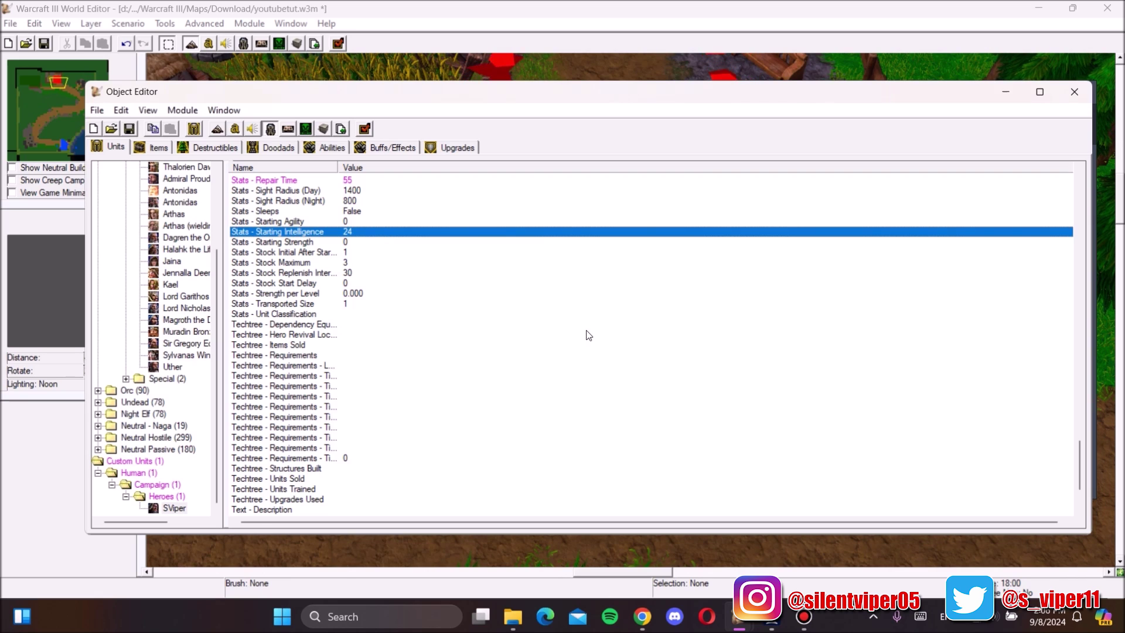
pyautogui.doubleClick(343, 244)
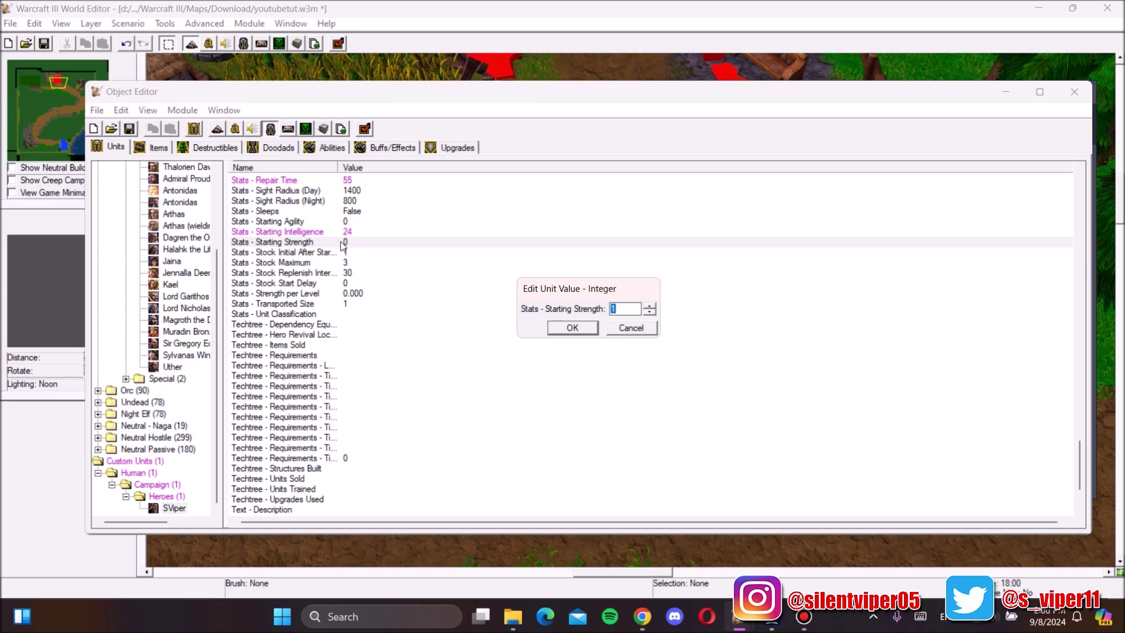
pyautogui.write('13')
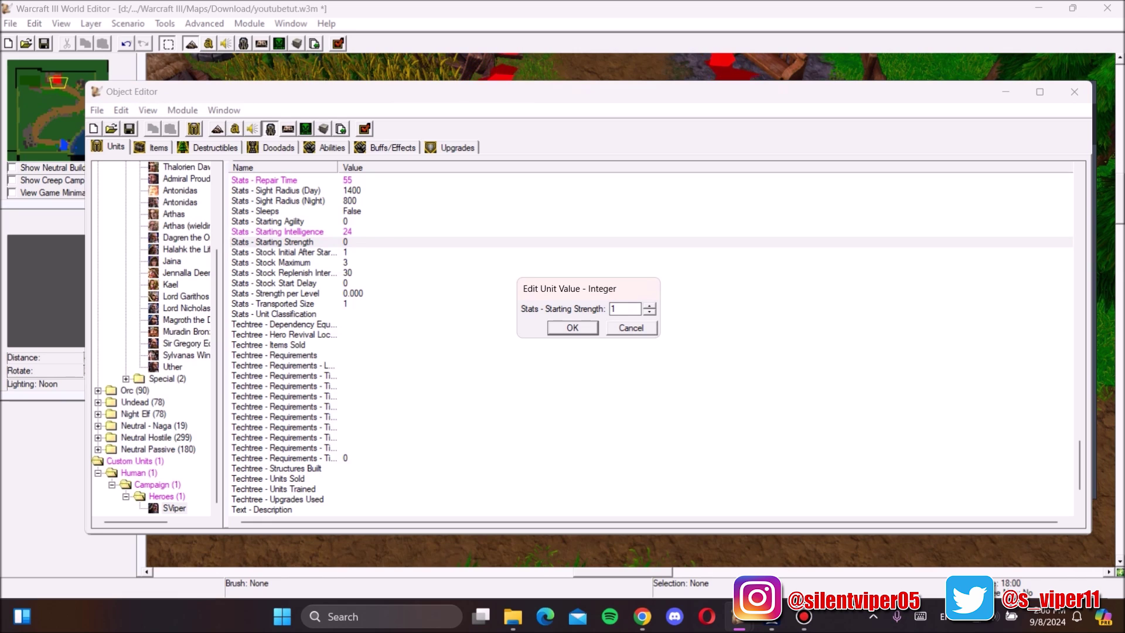
pyautogui.press('Return')
pyautogui.doubleClick(351, 221)
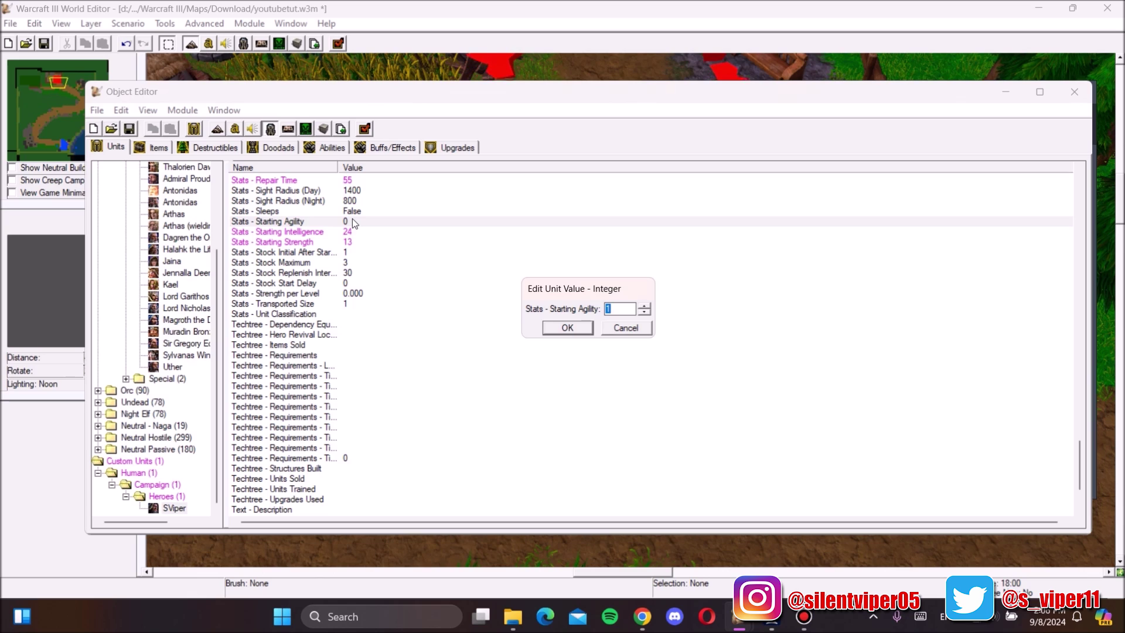
pyautogui.write('18')
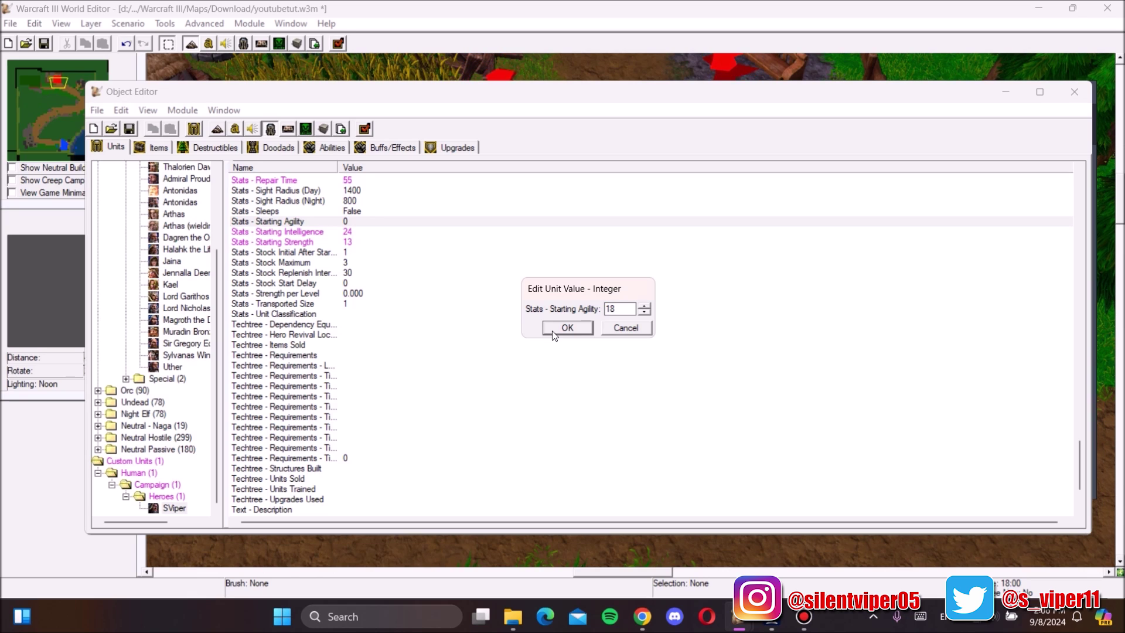
pyautogui.click(552, 331)
# Step: Enter 1 as SViper's Strength per Level, making it 1.000
pyautogui.scroll(1, 373, 299)
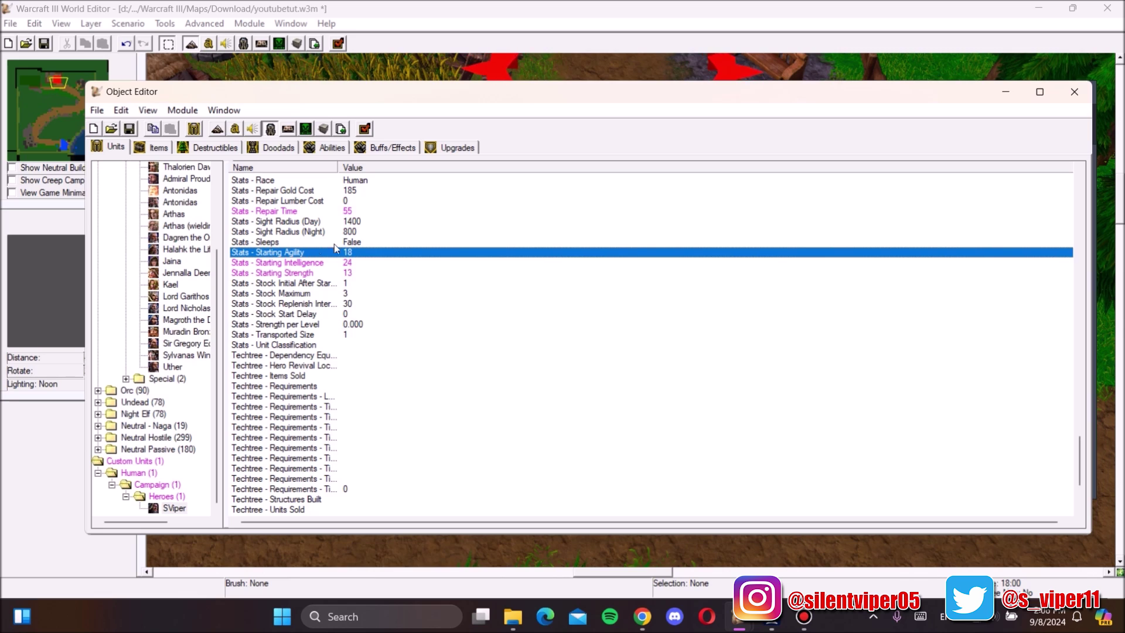
pyautogui.doubleClick(347, 327)
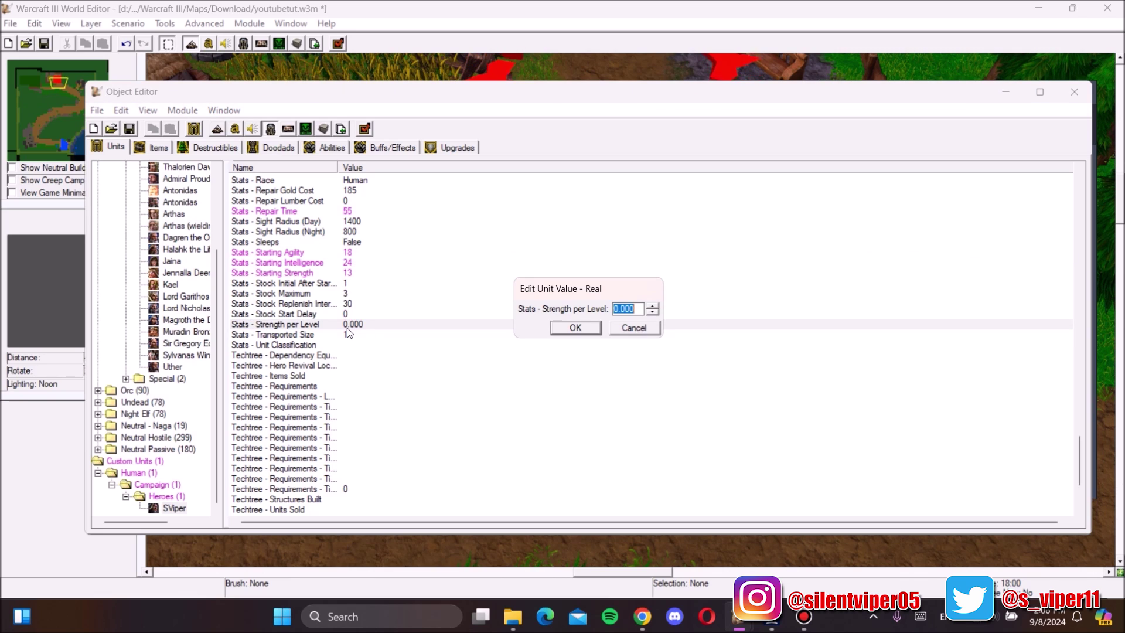
pyautogui.write('1')
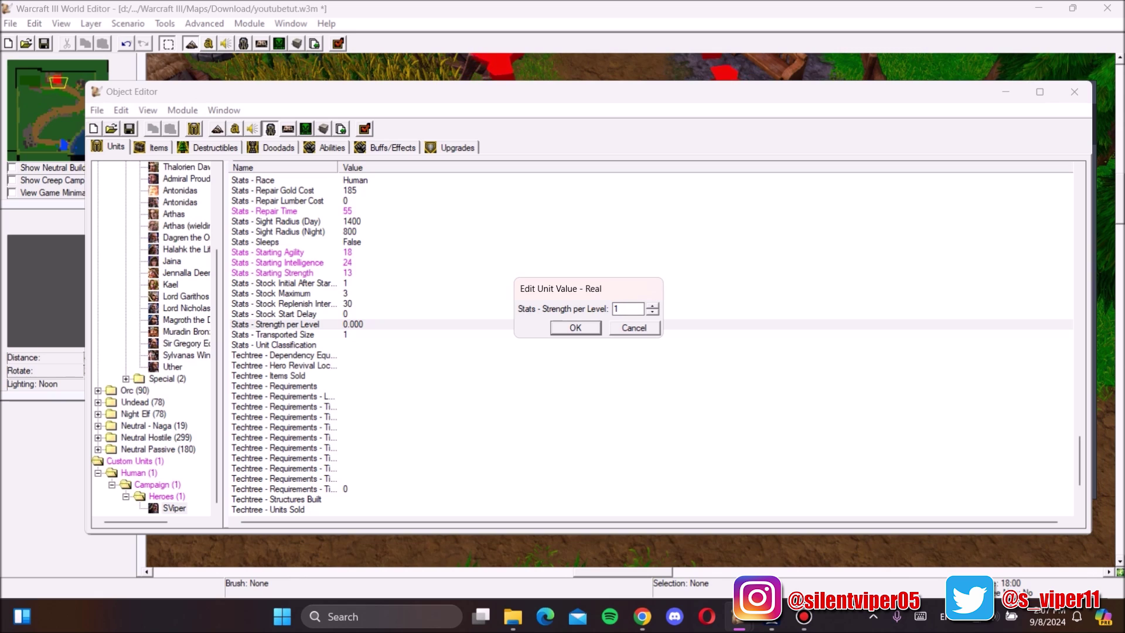
pyautogui.press('Return')
pyautogui.scroll(-4, 357, 437)
# Step: Add 'Viper' to SViper's Proper Names list, then reselect the custom hero
pyautogui.doubleClick(356, 437)
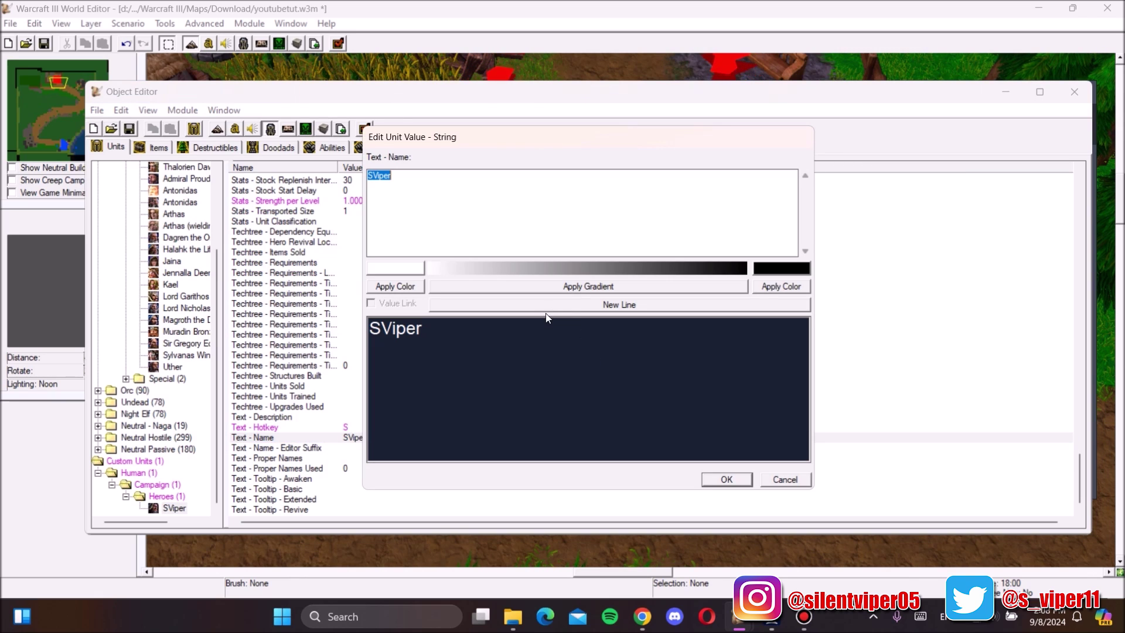
pyautogui.click(769, 481)
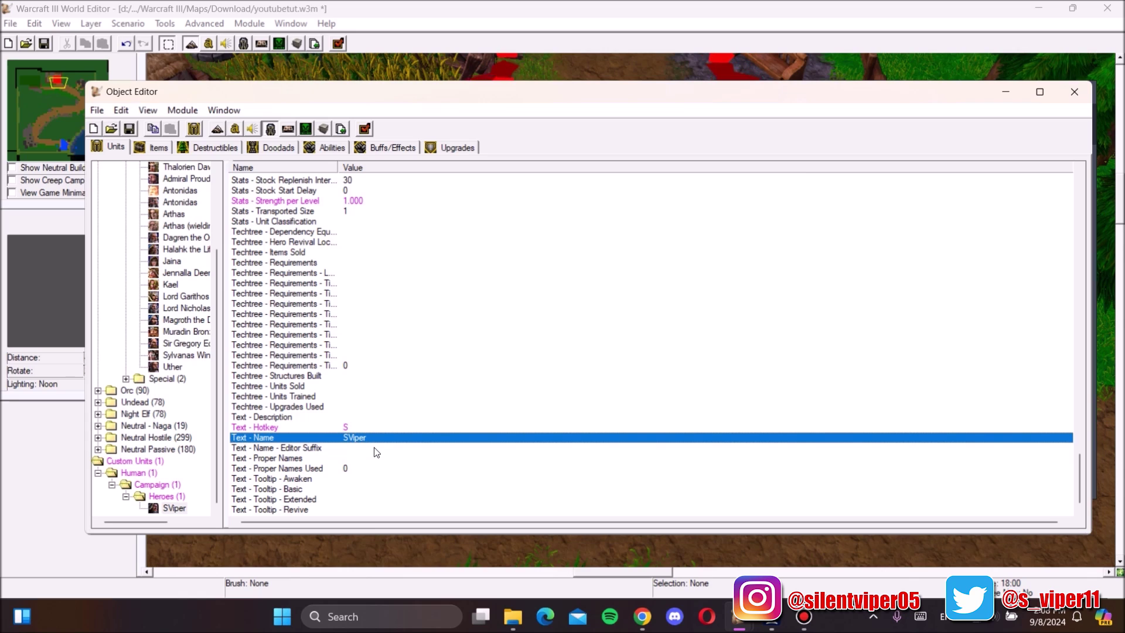
pyautogui.doubleClick(324, 460)
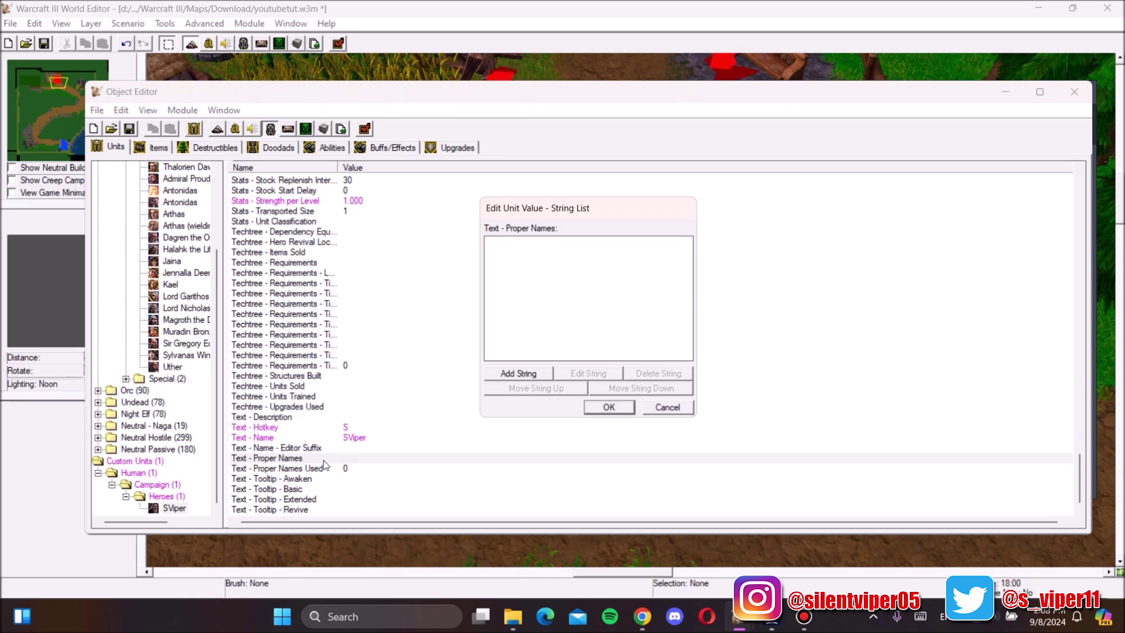
pyautogui.click(537, 374)
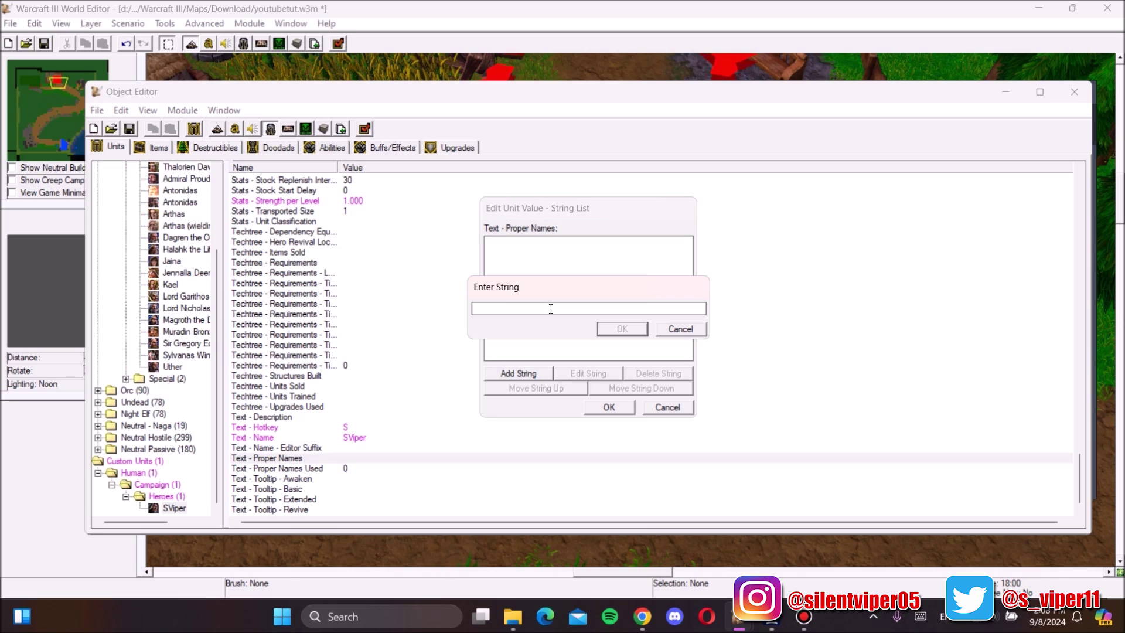
pyautogui.write('Viper')
pyautogui.press('Return')
pyautogui.click(610, 406)
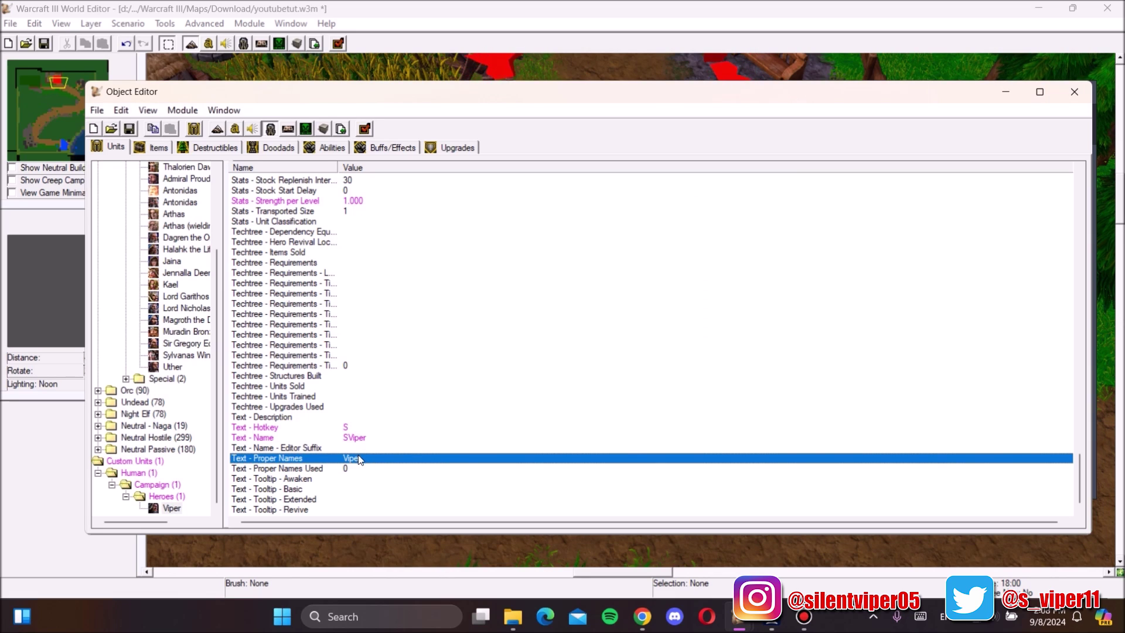
pyautogui.click(171, 507)
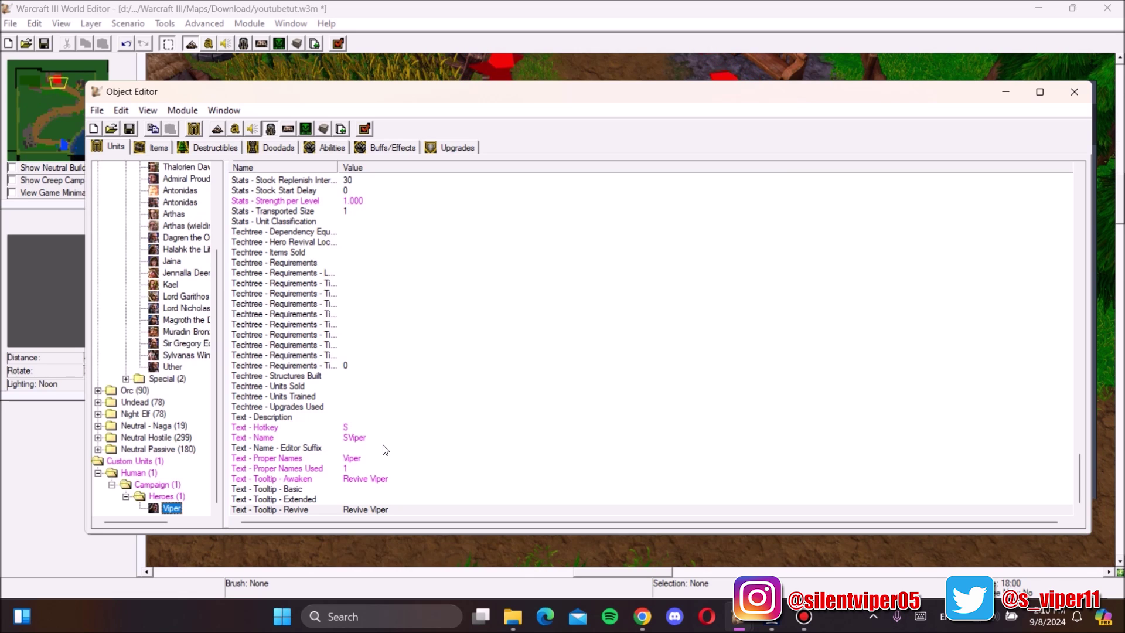
# Step: Select Viper from the Custom unit set in the Tool Palette
pyautogui.rightClick(176, 508)
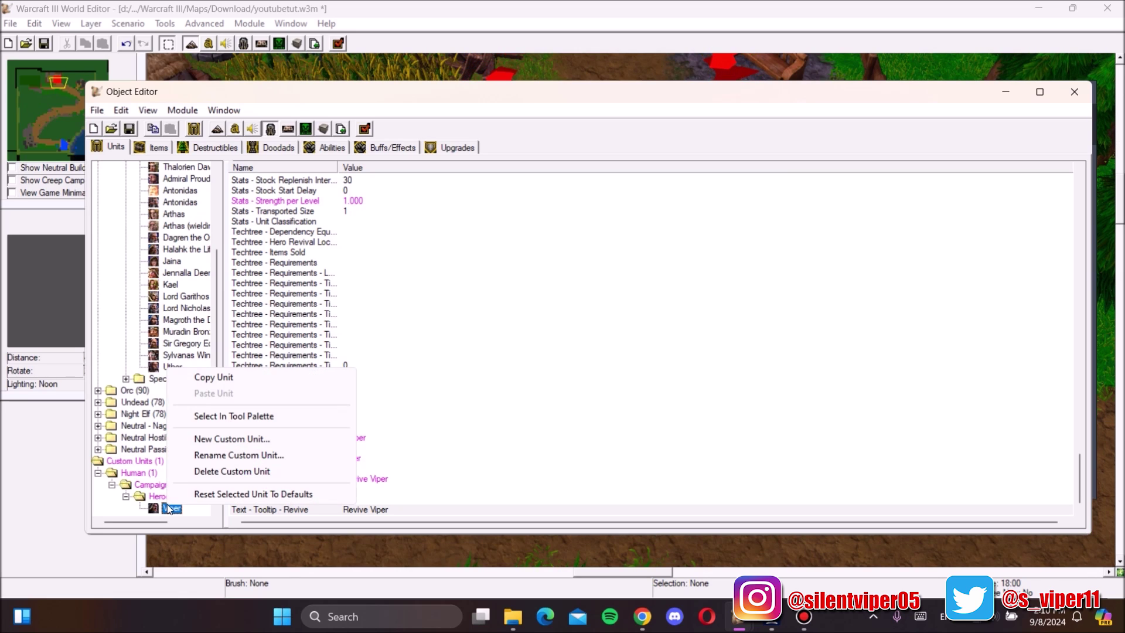
pyautogui.click(215, 416)
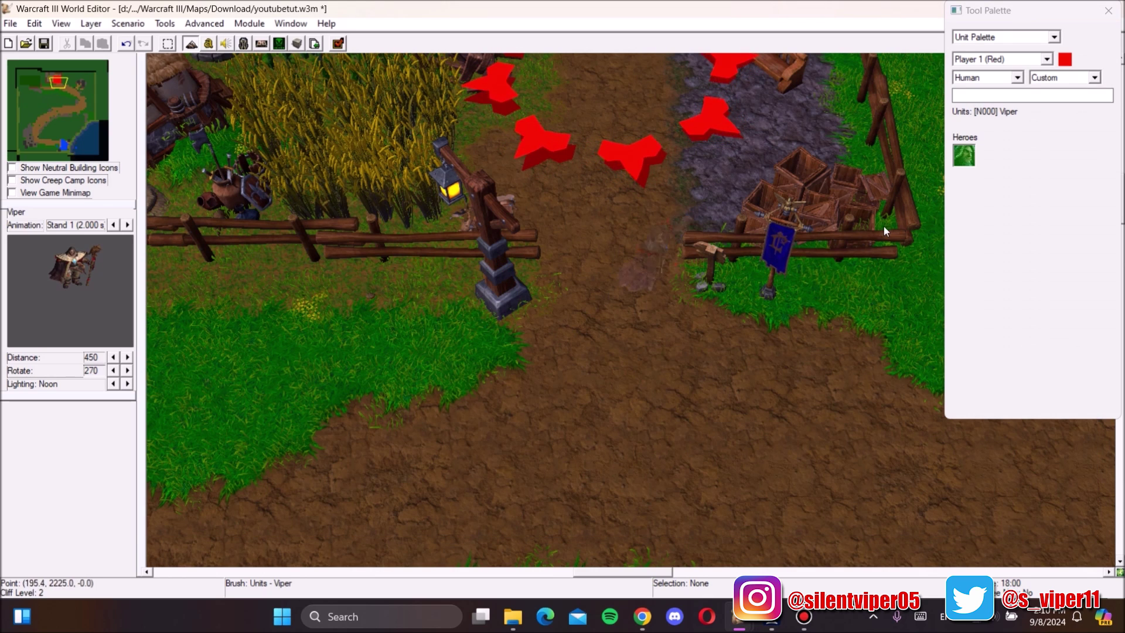
pyautogui.click(1064, 77)
pyautogui.click(1058, 89)
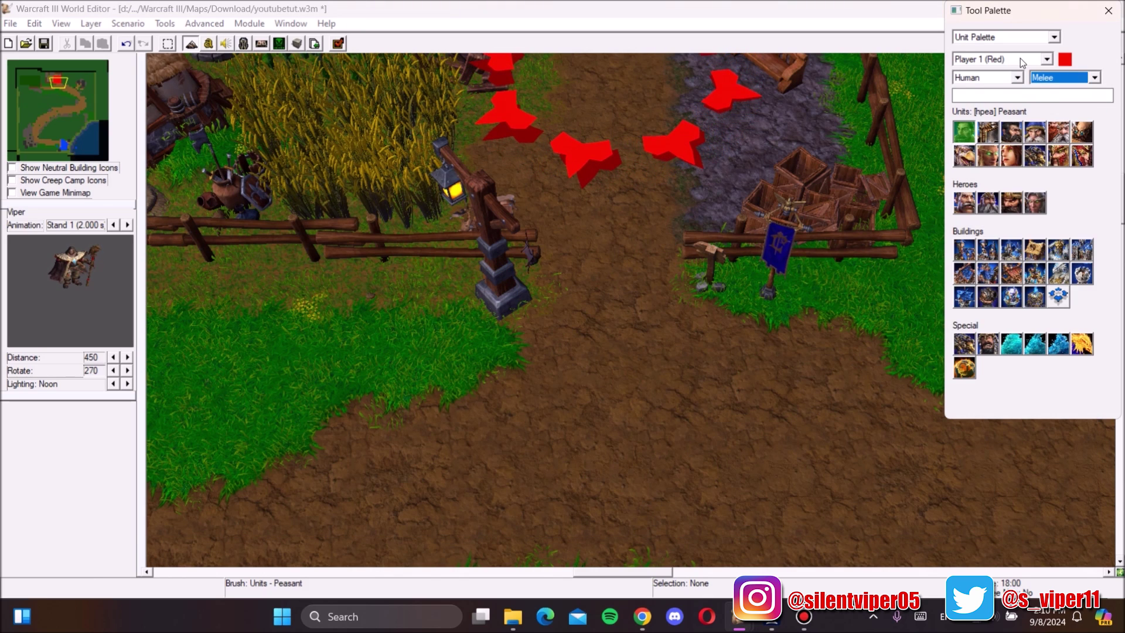
pyautogui.click(1047, 76)
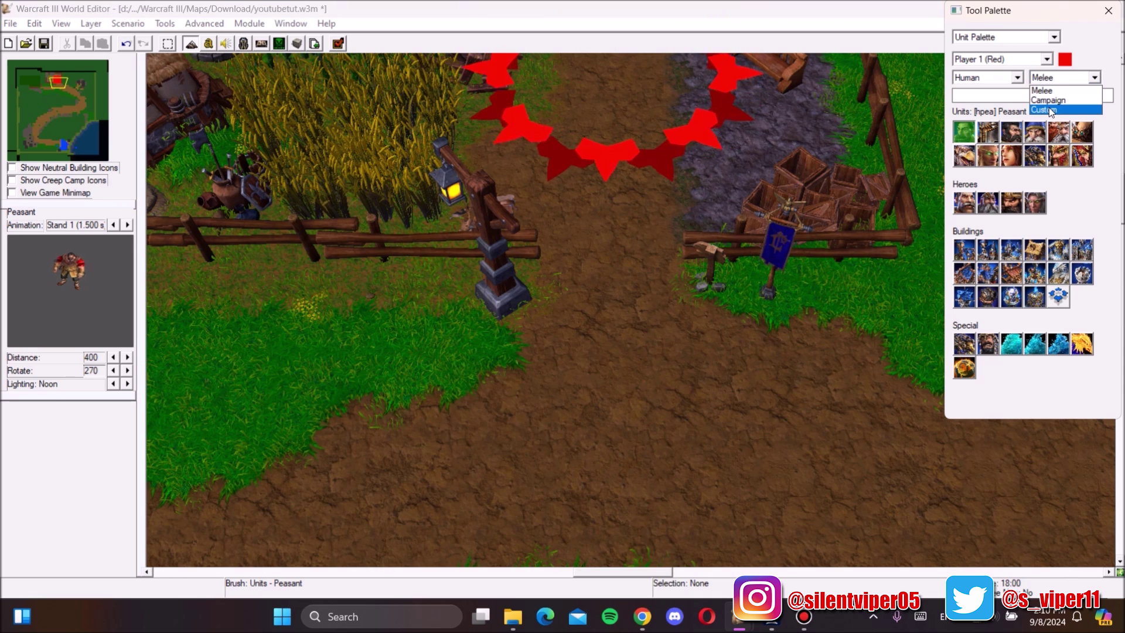
pyautogui.click(1051, 110)
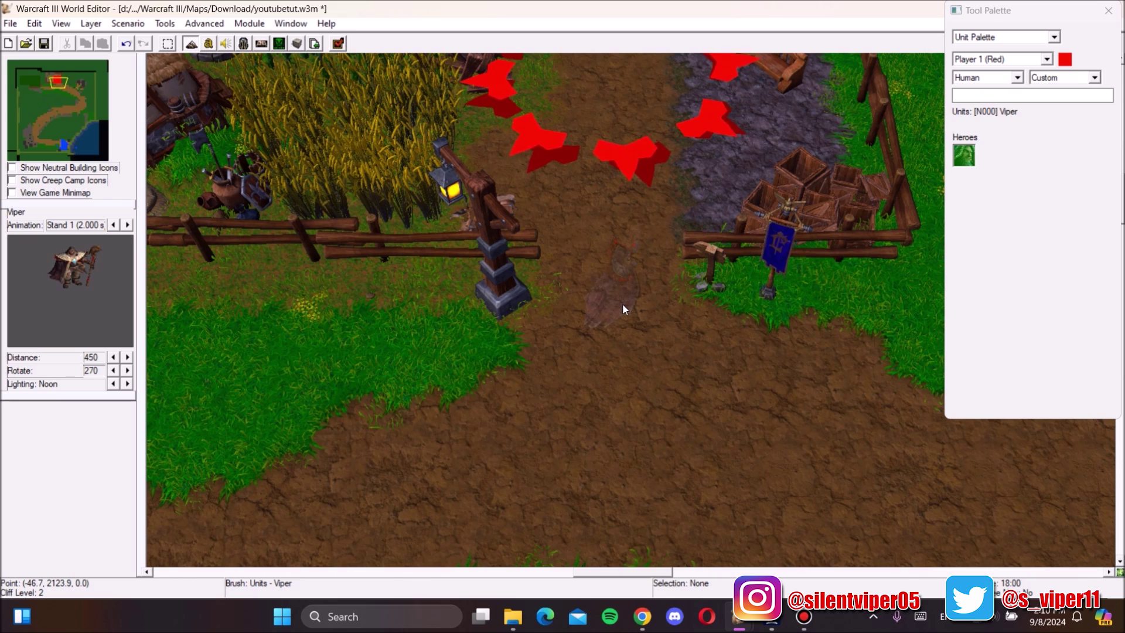
# Step: Place Viper on the dirt path between the fences and open the Object Manager
pyautogui.click(622, 303)
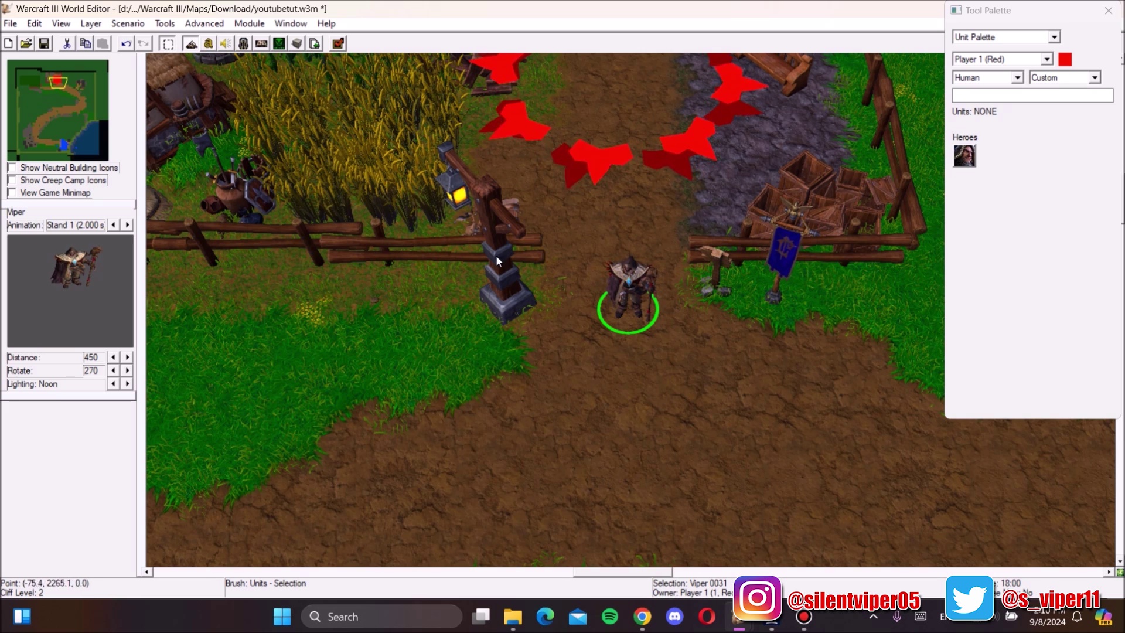
pyautogui.click(1108, 10)
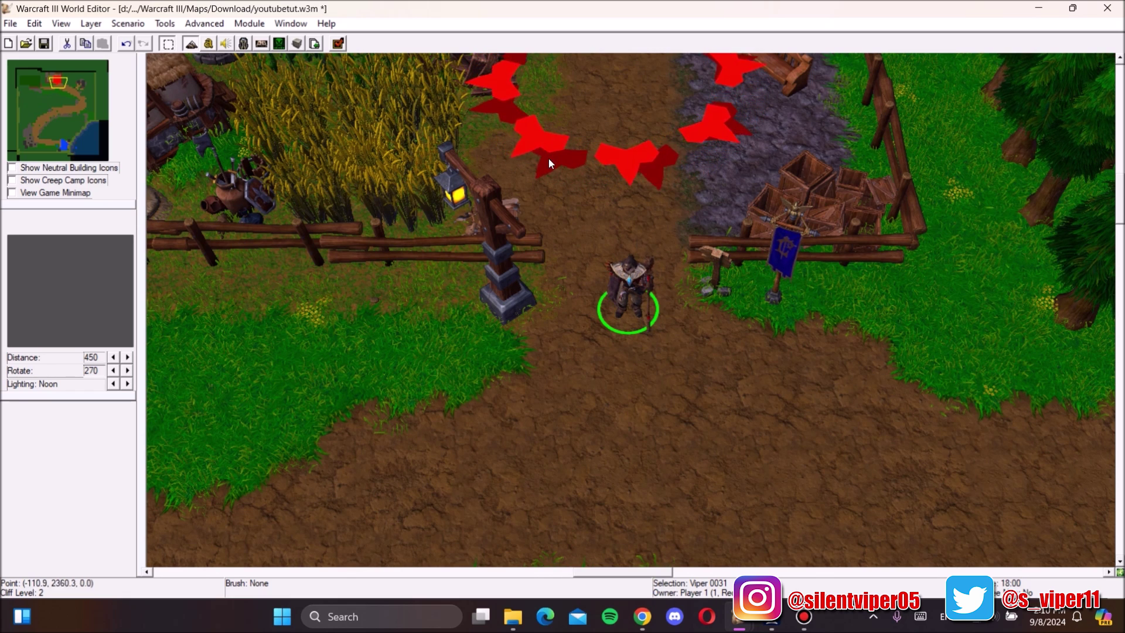
pyautogui.click(298, 44)
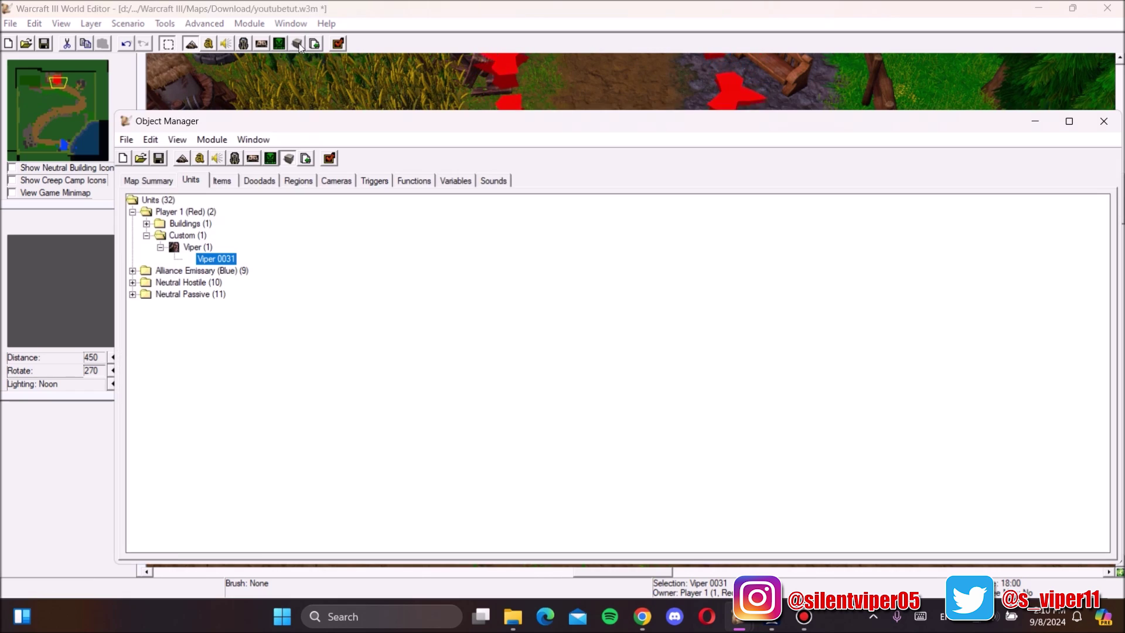
# Step: Change Viper 0031's owner to Alliance Emissary (Blue)
pyautogui.click(147, 236)
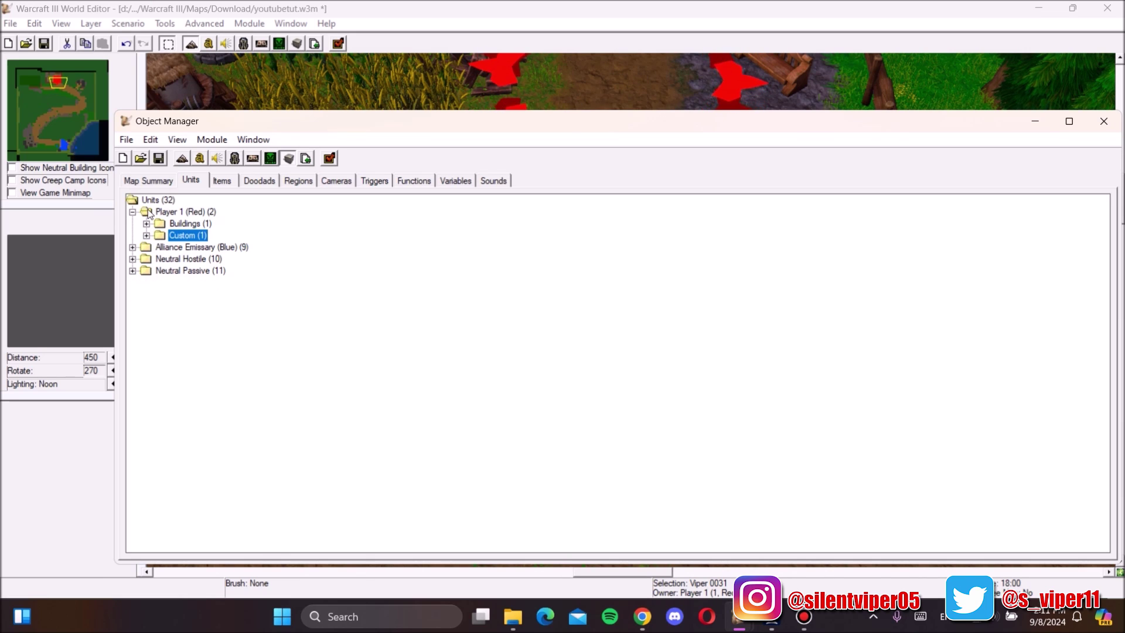
pyautogui.click(146, 236)
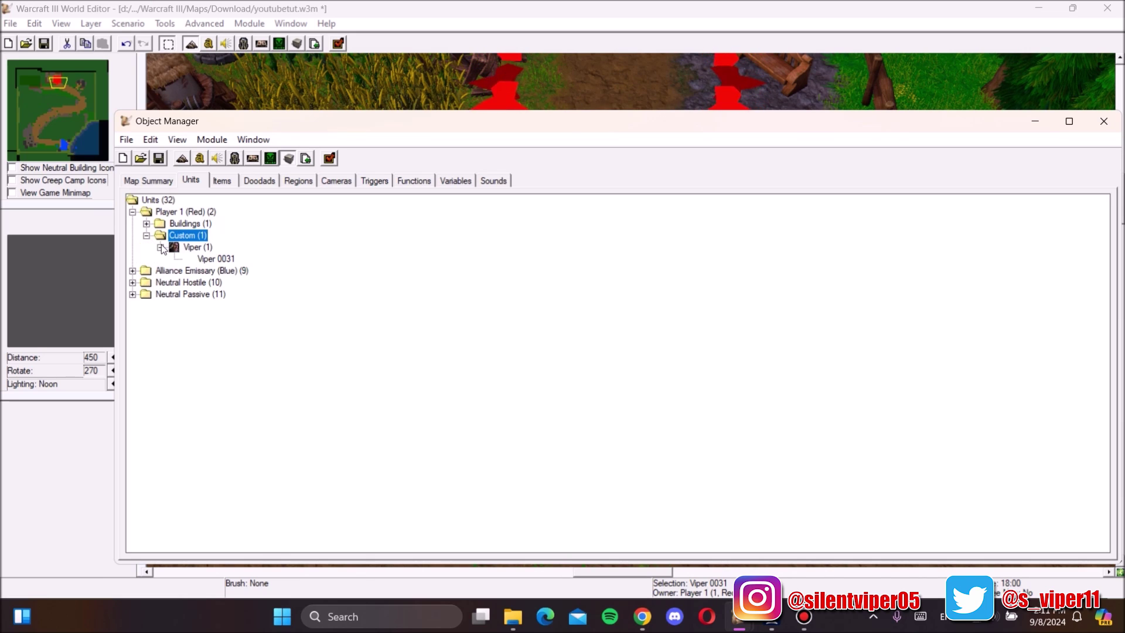
pyautogui.rightClick(205, 258)
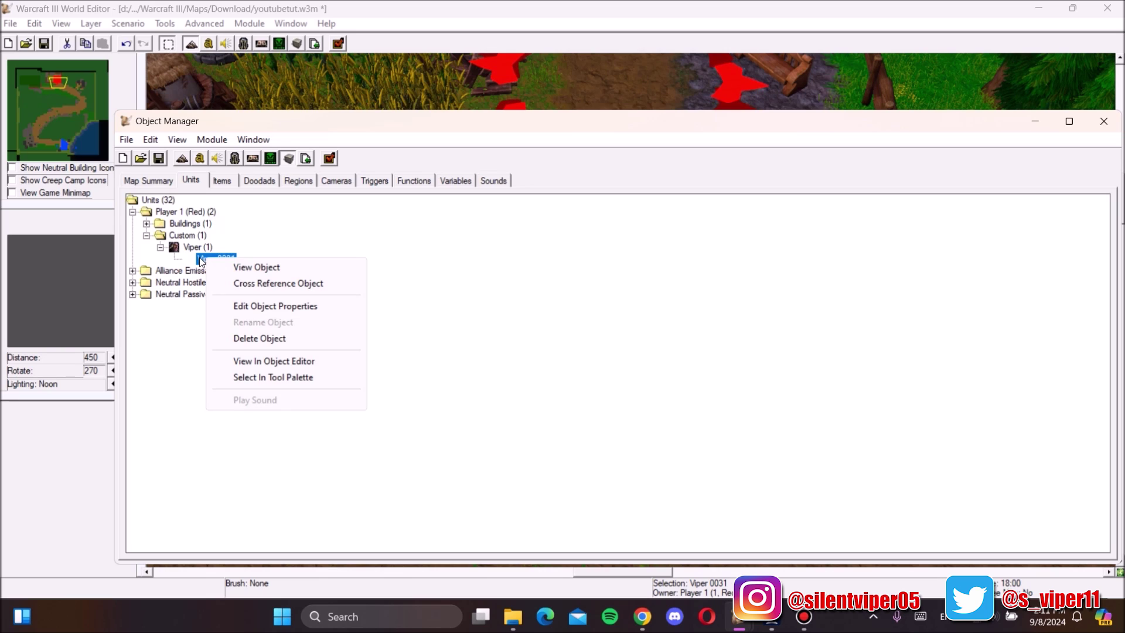
pyautogui.click(200, 262)
pyautogui.doubleClick(200, 262)
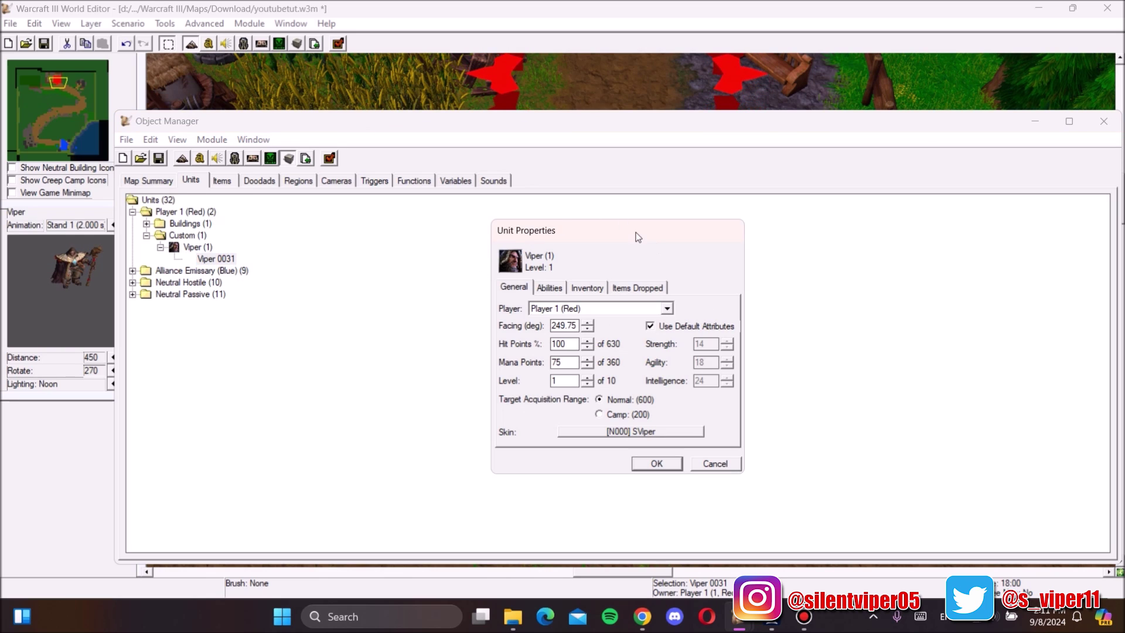
pyautogui.click(667, 308)
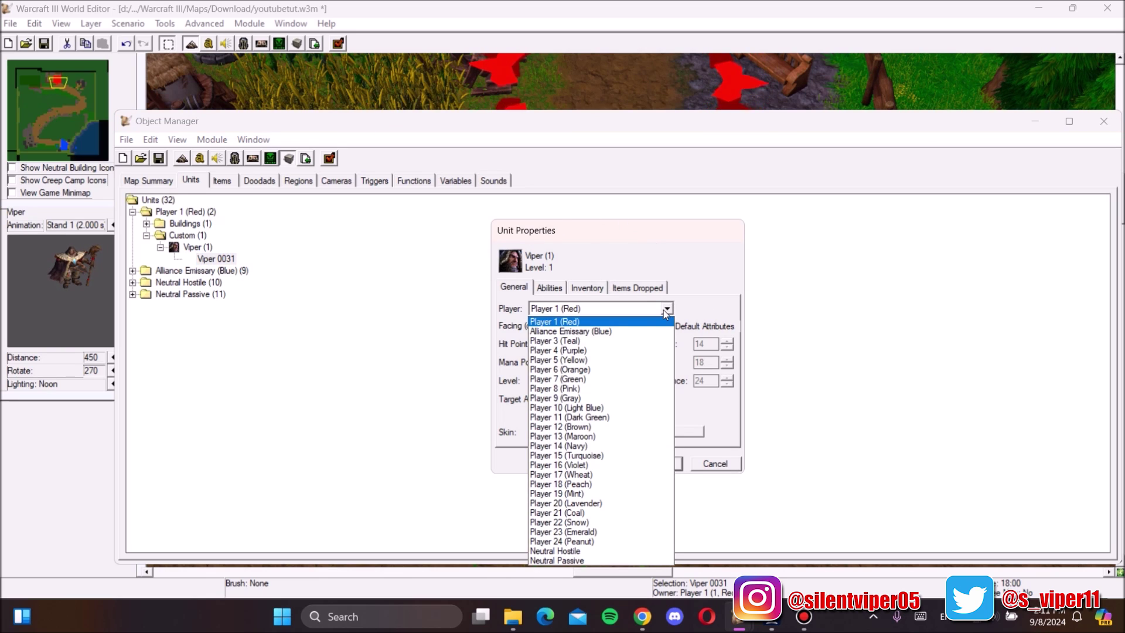
pyautogui.click(554, 321)
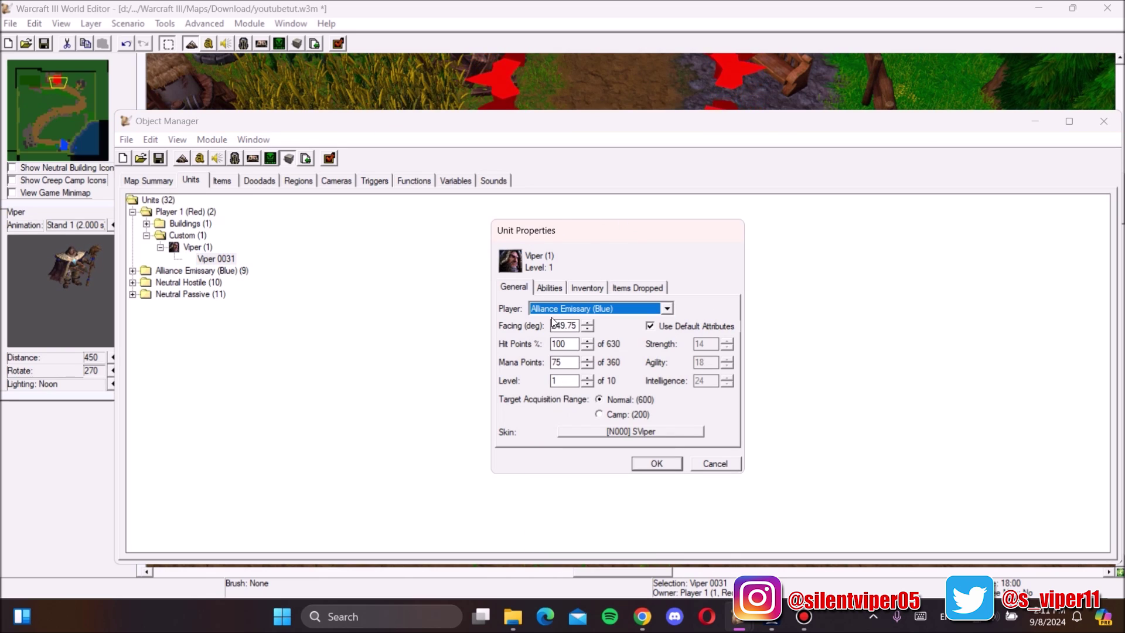
pyautogui.click(656, 464)
# Step: Expand Alliance Emissary's Custom units and reopen Viper 0031's properties
pyautogui.click(133, 236)
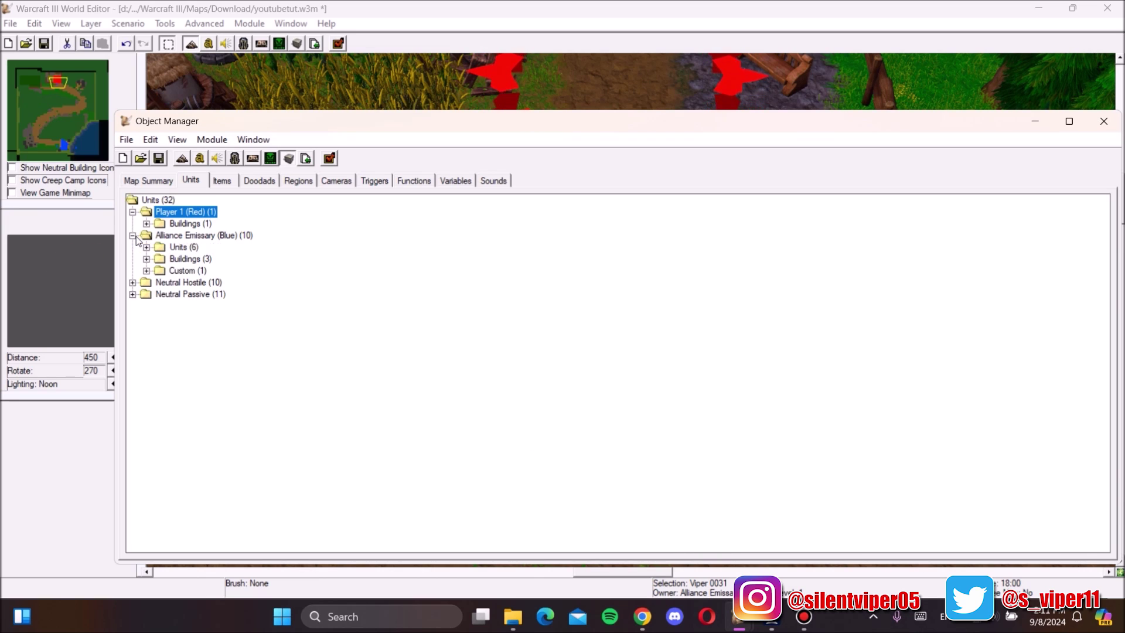
pyautogui.click(147, 270)
pyautogui.click(160, 282)
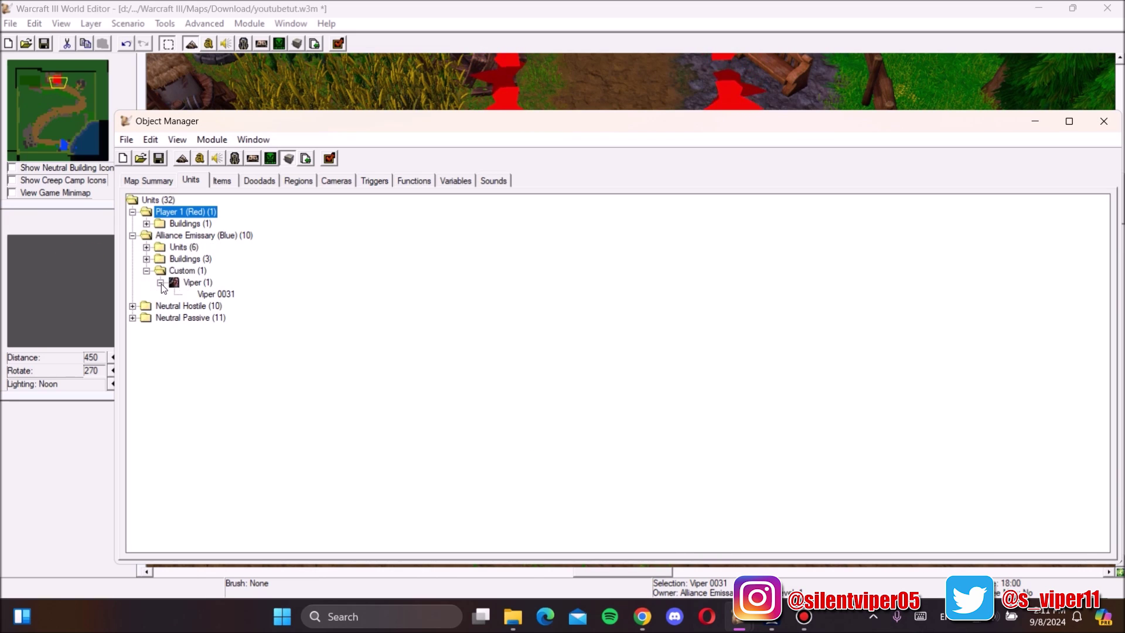
pyautogui.doubleClick(216, 293)
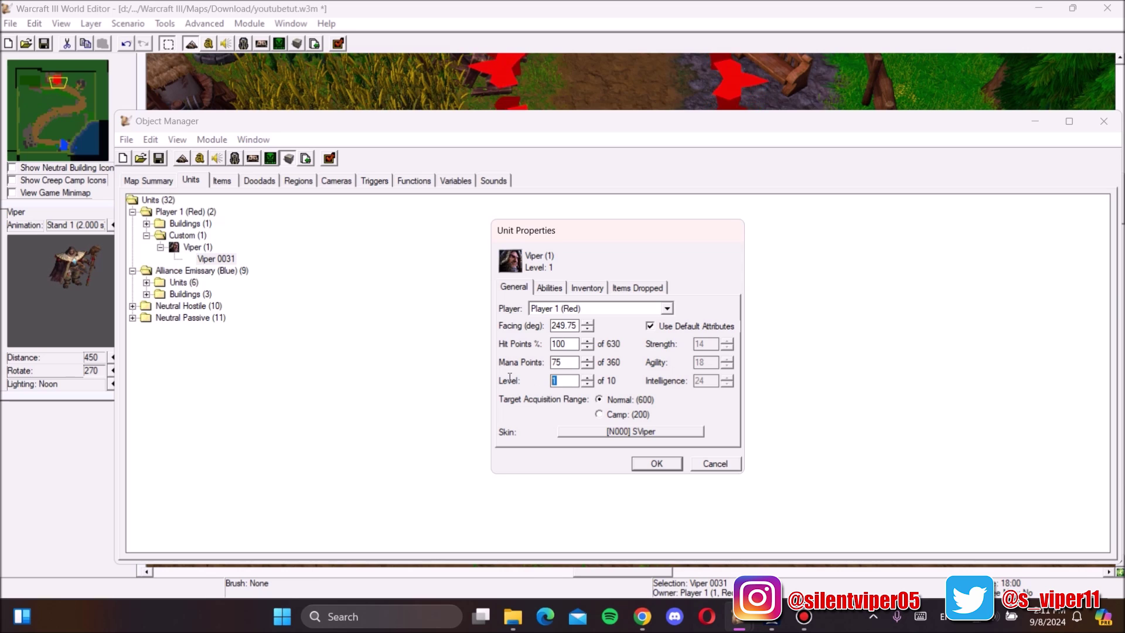